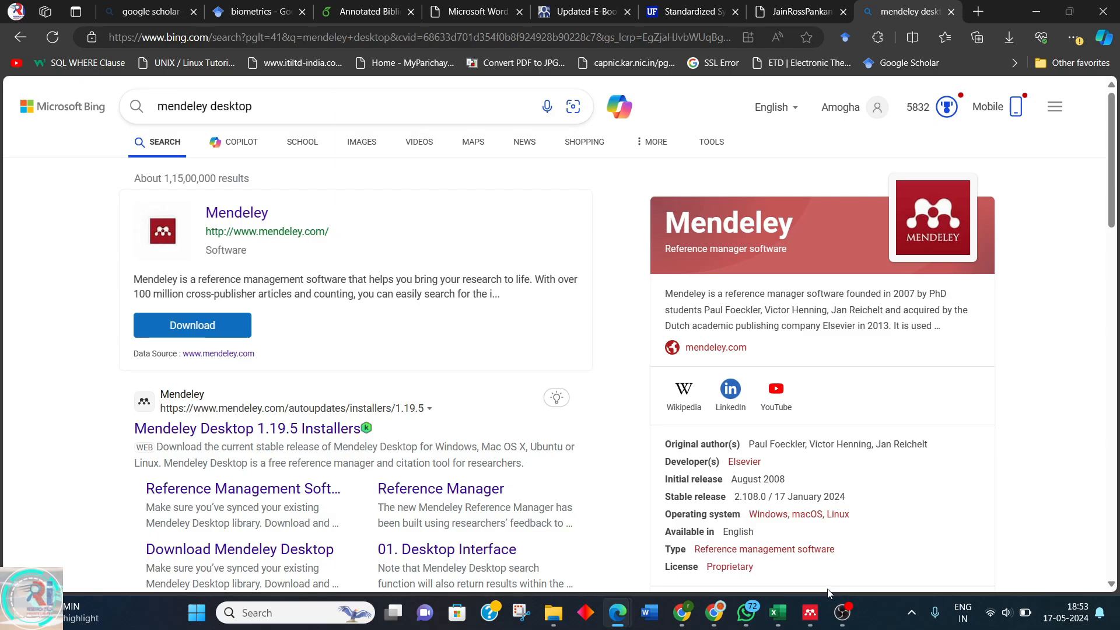
Open the Mendeley website from the search results, and switch to Mendeley Reference Manager, dismissing its upload notification.
click(235, 324)
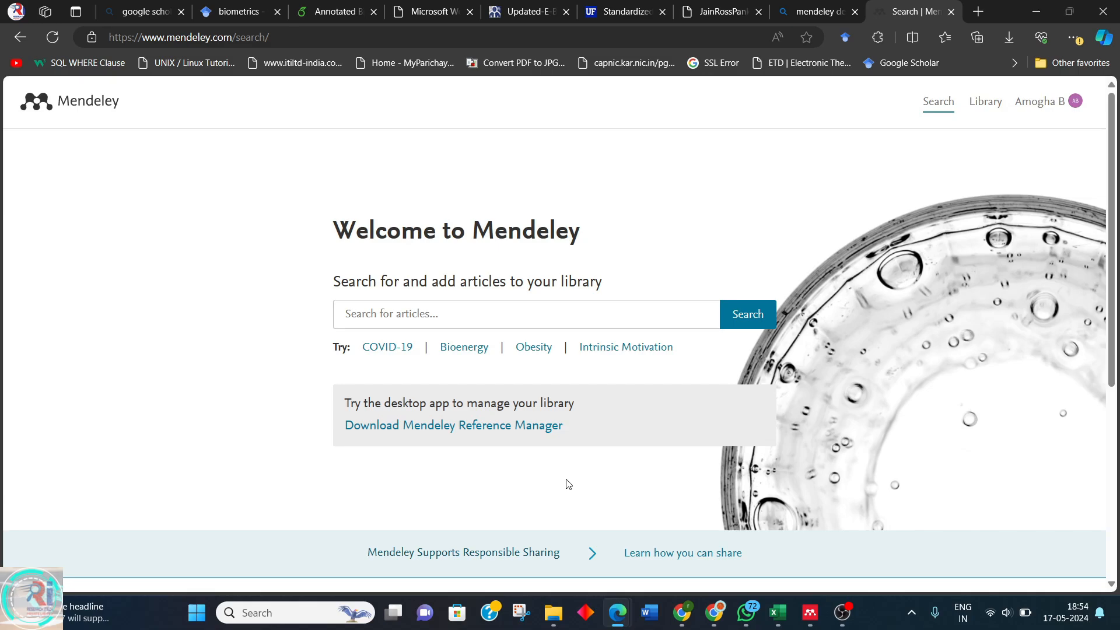
mouse_move(810, 612)
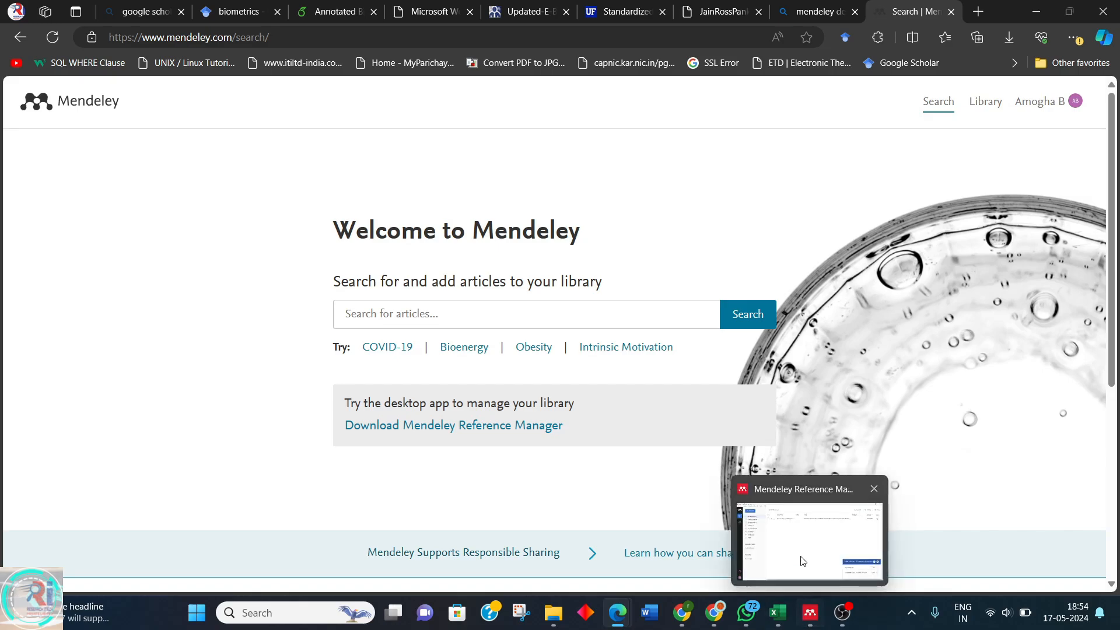
click(803, 550)
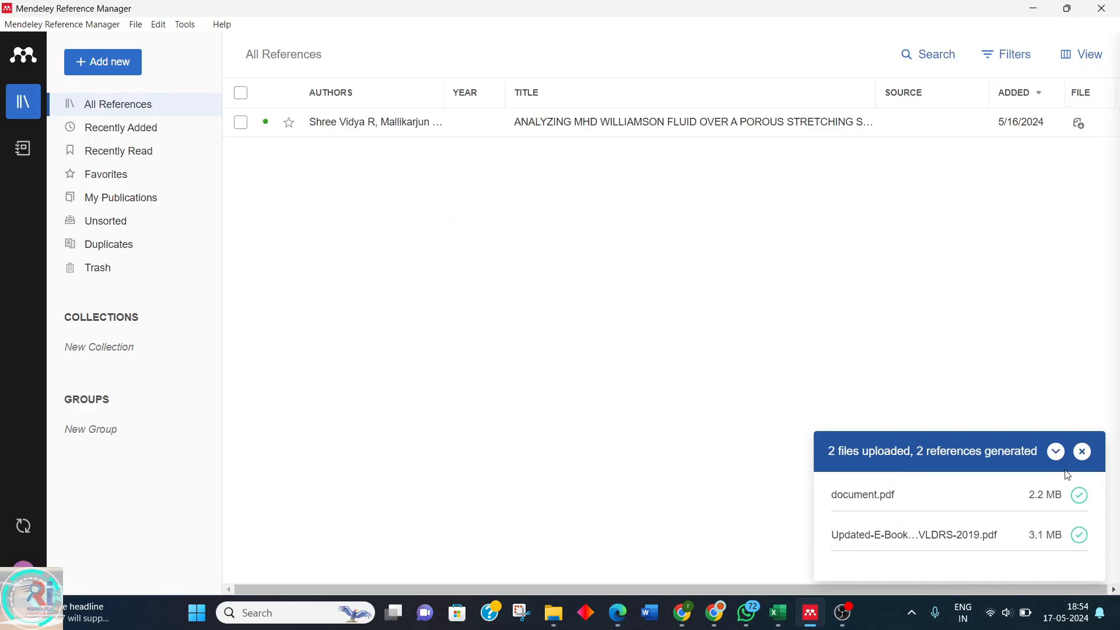
click(1081, 451)
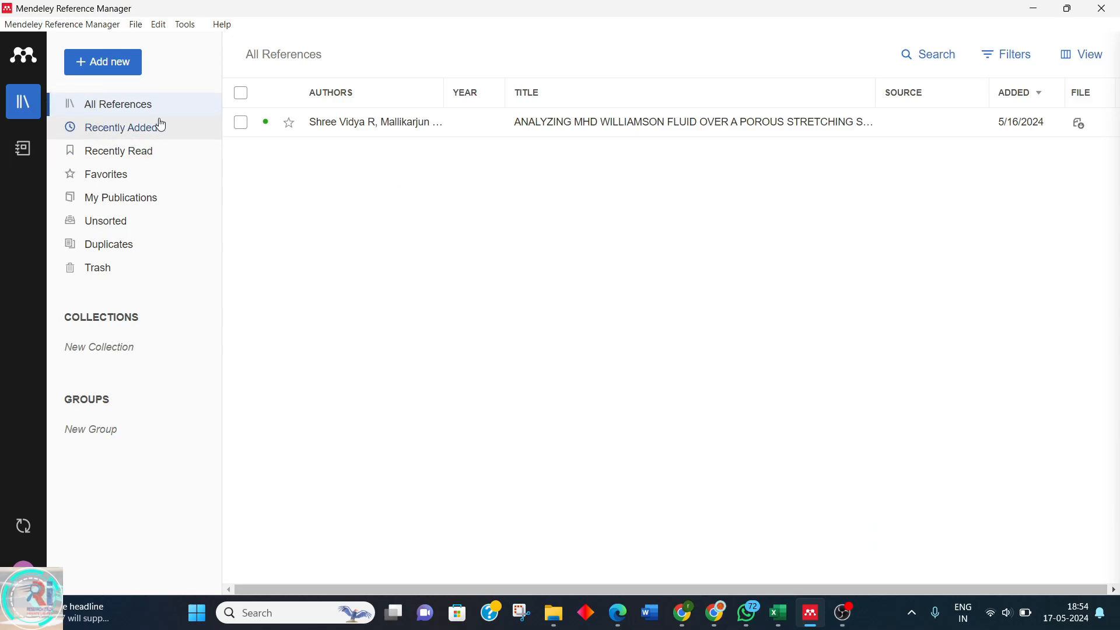
click(292, 125)
click(293, 125)
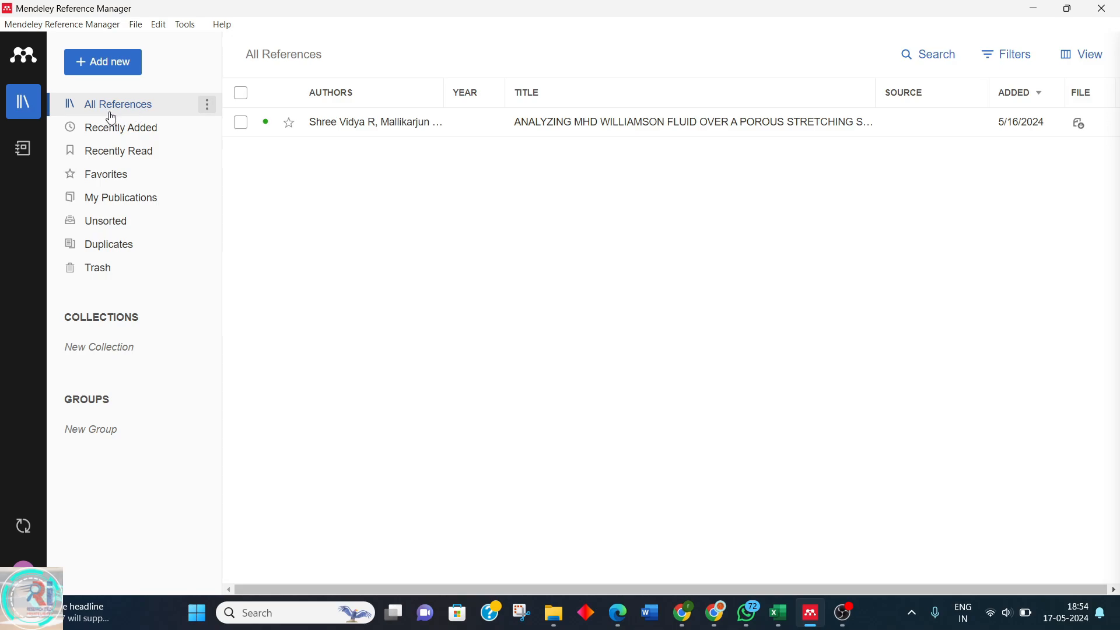
Import document.pdf and Updated-E-Book-on-SVLDRS-2019.pdf from the papers folder on the Desktop into the library, and dismiss the upload notification.
click(94, 74)
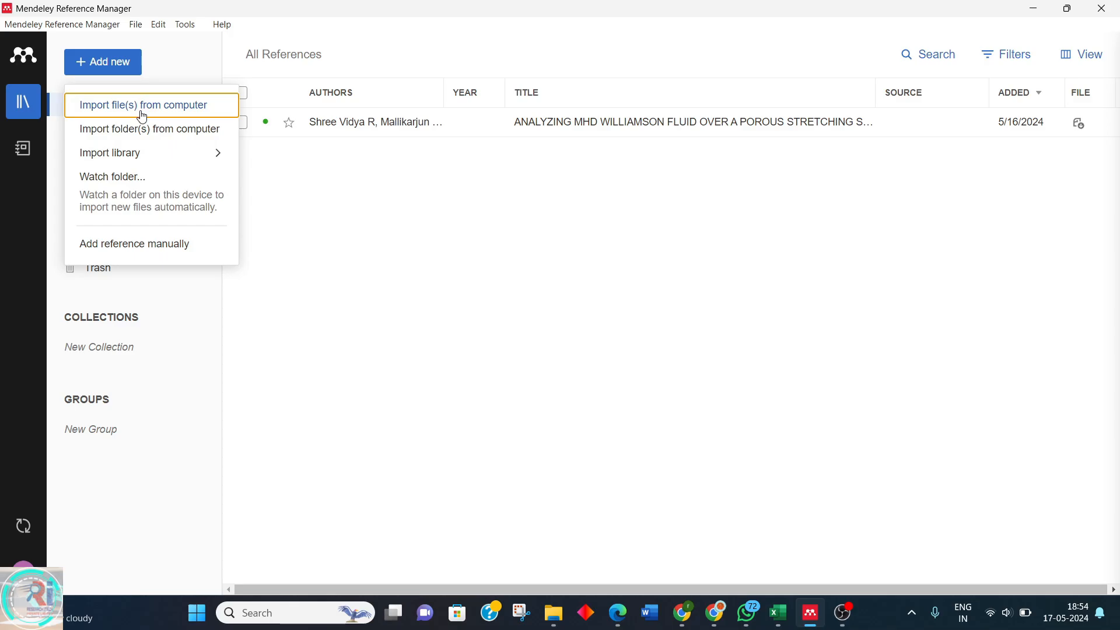
click(174, 110)
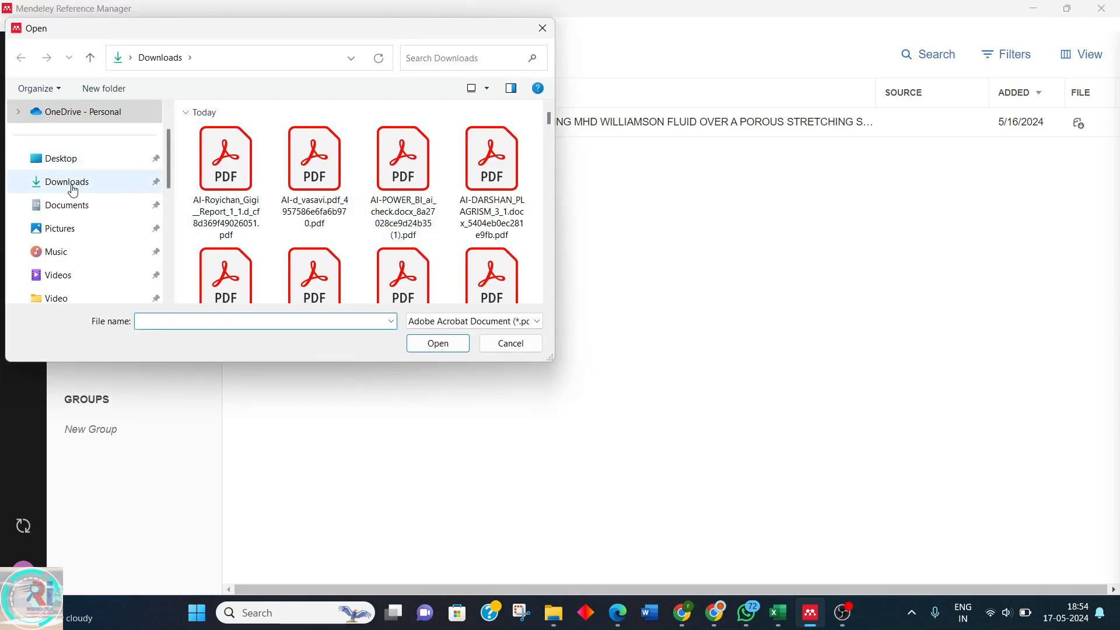
click(61, 158)
double_click(252, 182)
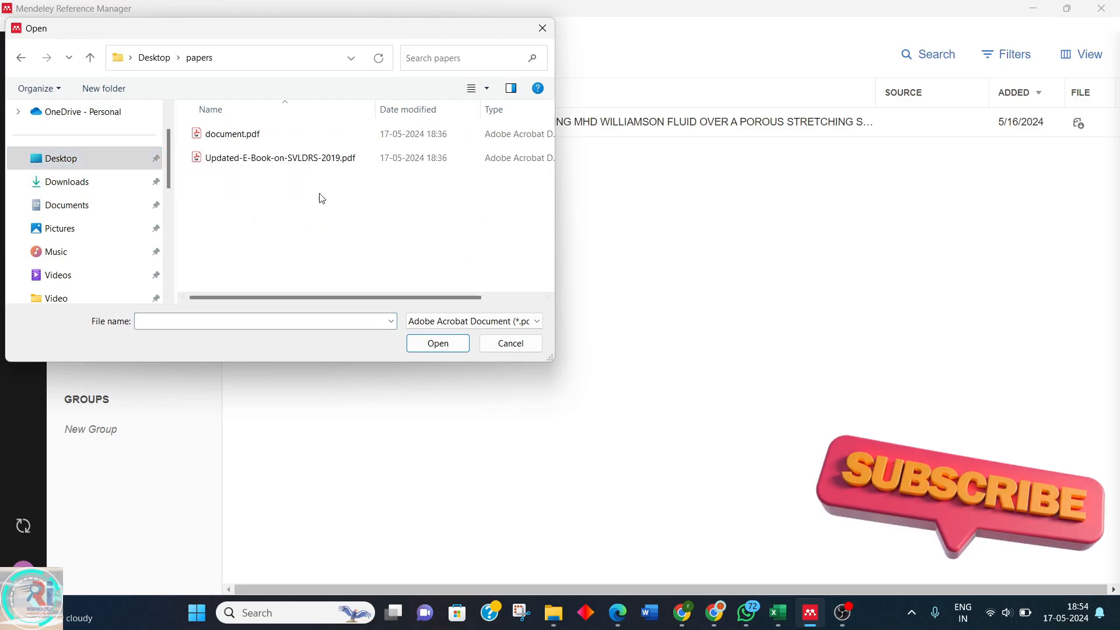
key(ctrl+a)
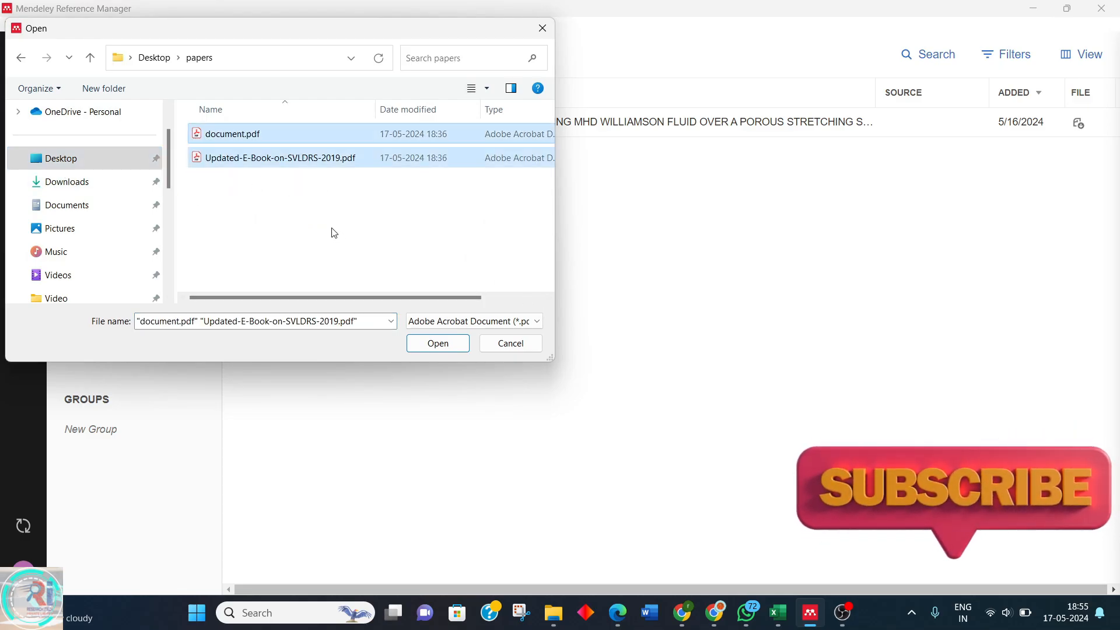
click(432, 349)
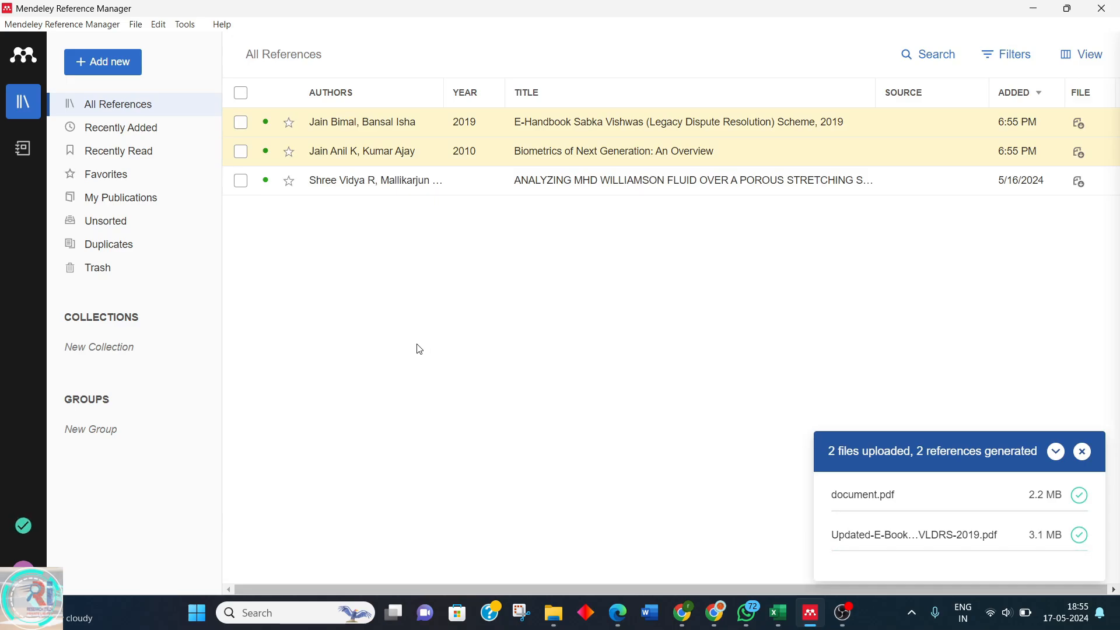
click(1083, 453)
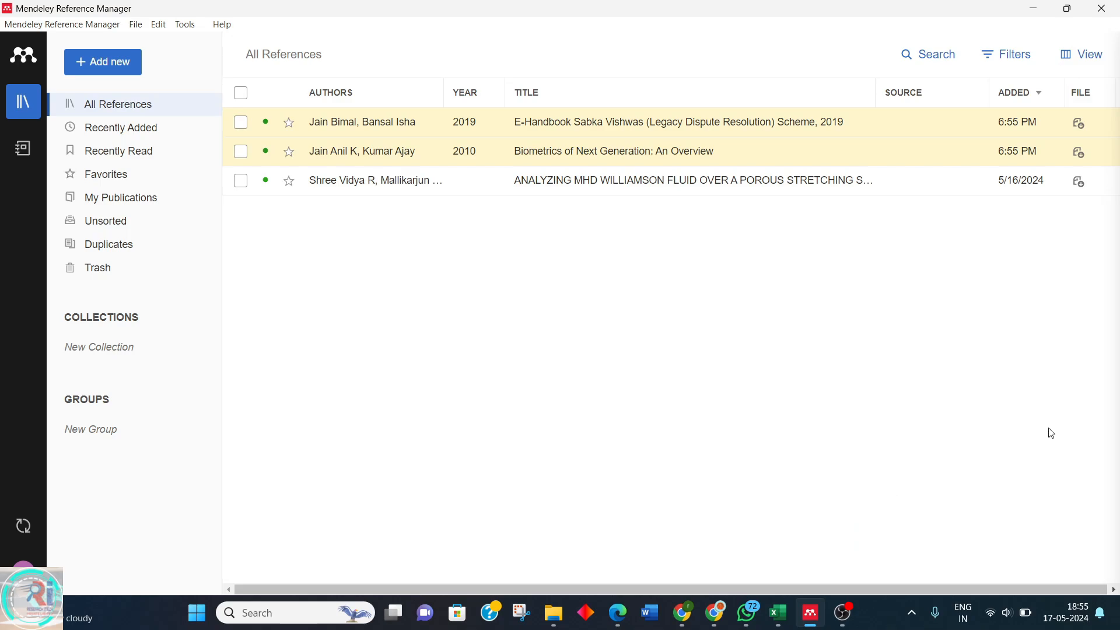
Start adding a reference manually, ready to enter its identifier (ArXivID, DOI or PMID).
click(117, 68)
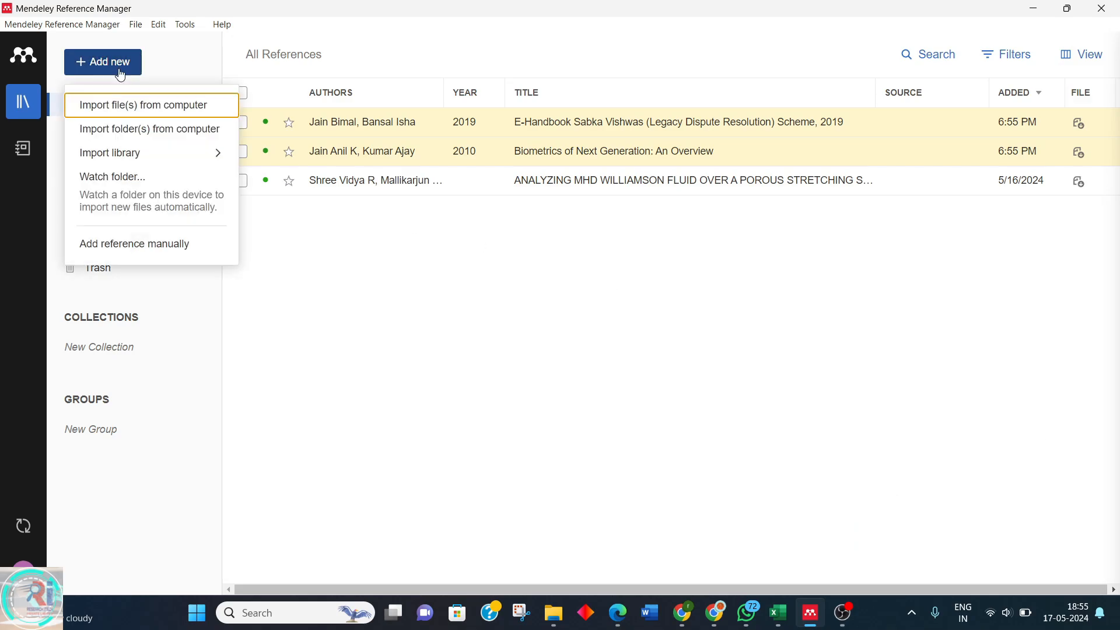
click(164, 248)
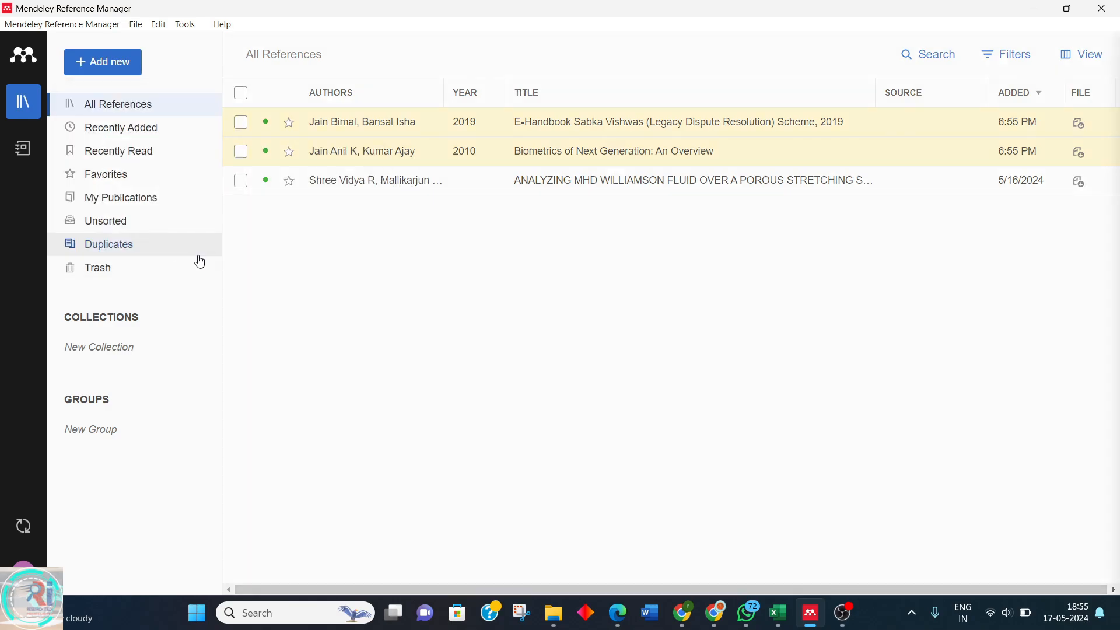
click(398, 134)
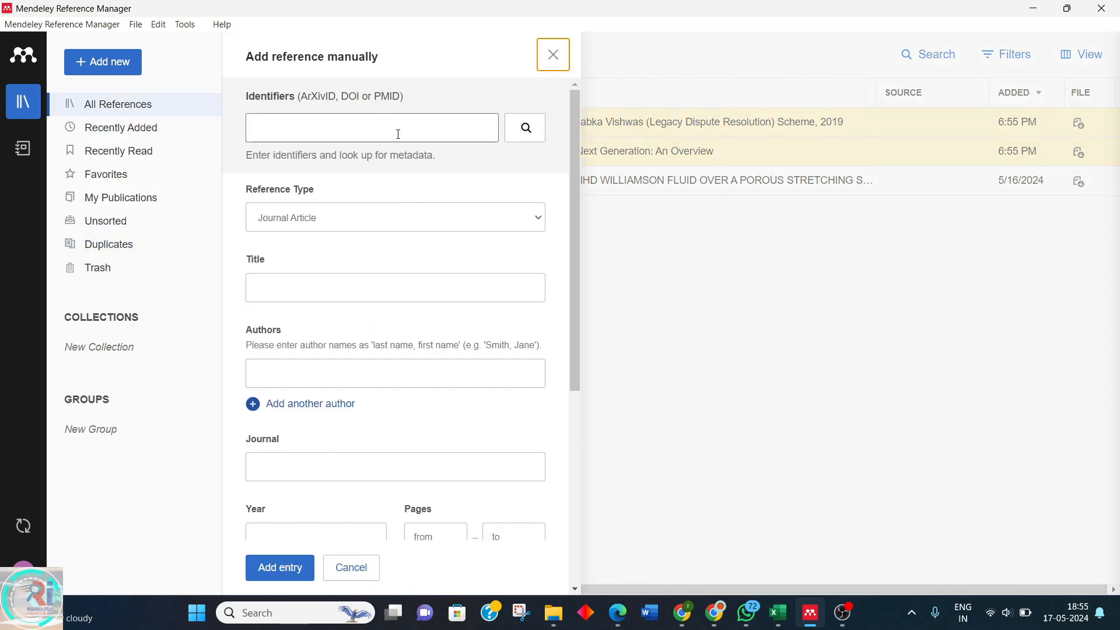
click(398, 134)
Switch to the Google Scholar biometrics results in Edge and check the paper "Biometrics of next generation: An overview" for a DOI.
mouse_move(618, 613)
click(643, 569)
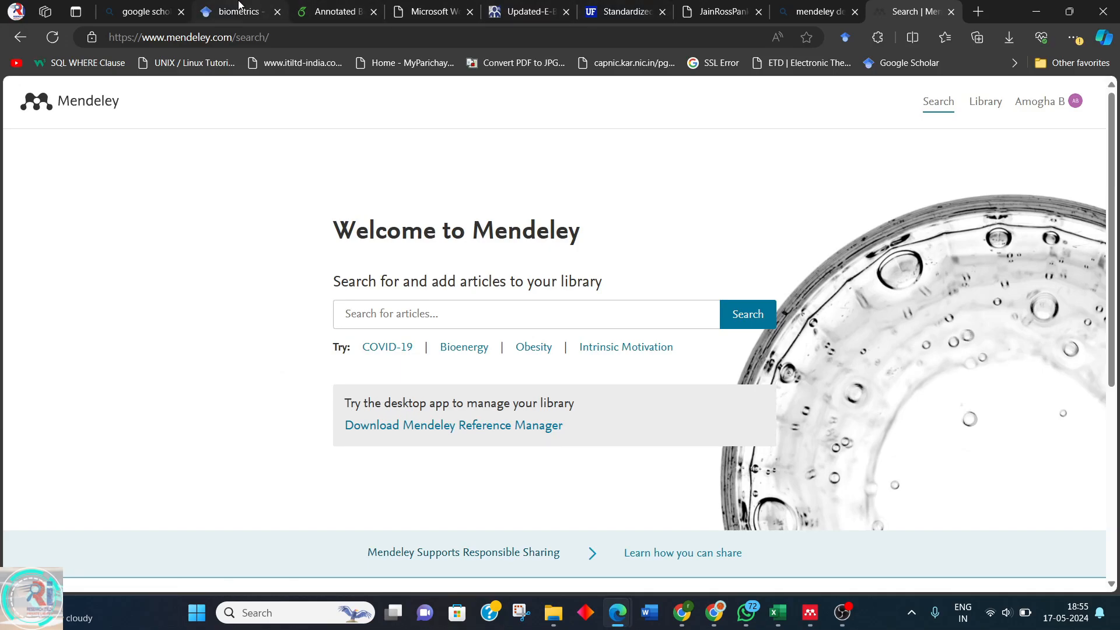
click(239, 9)
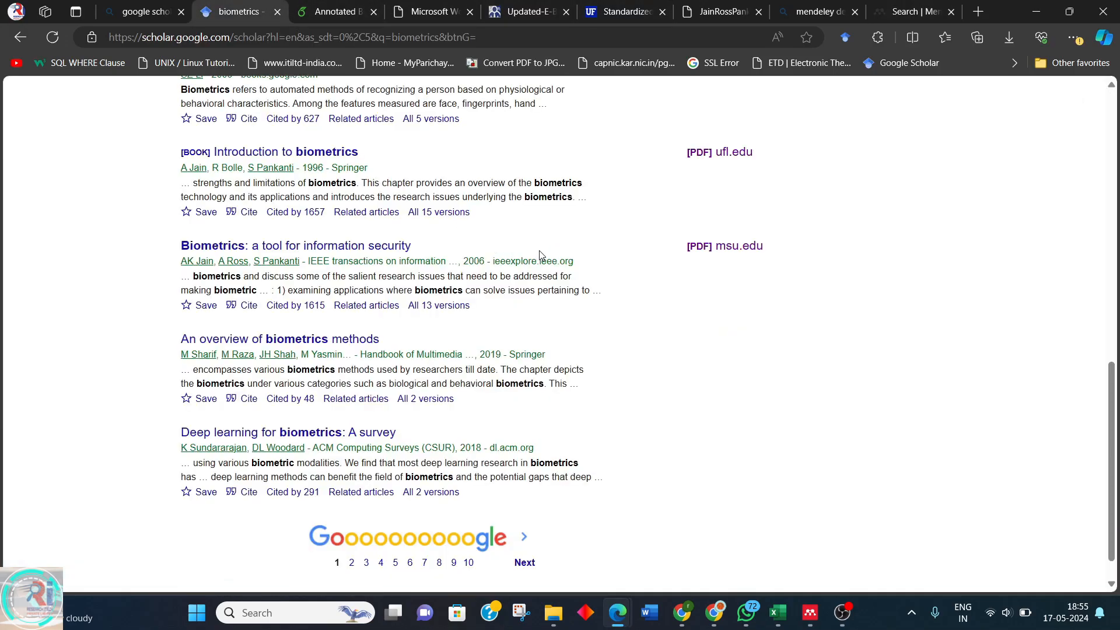
scroll(539, 255, up, 10)
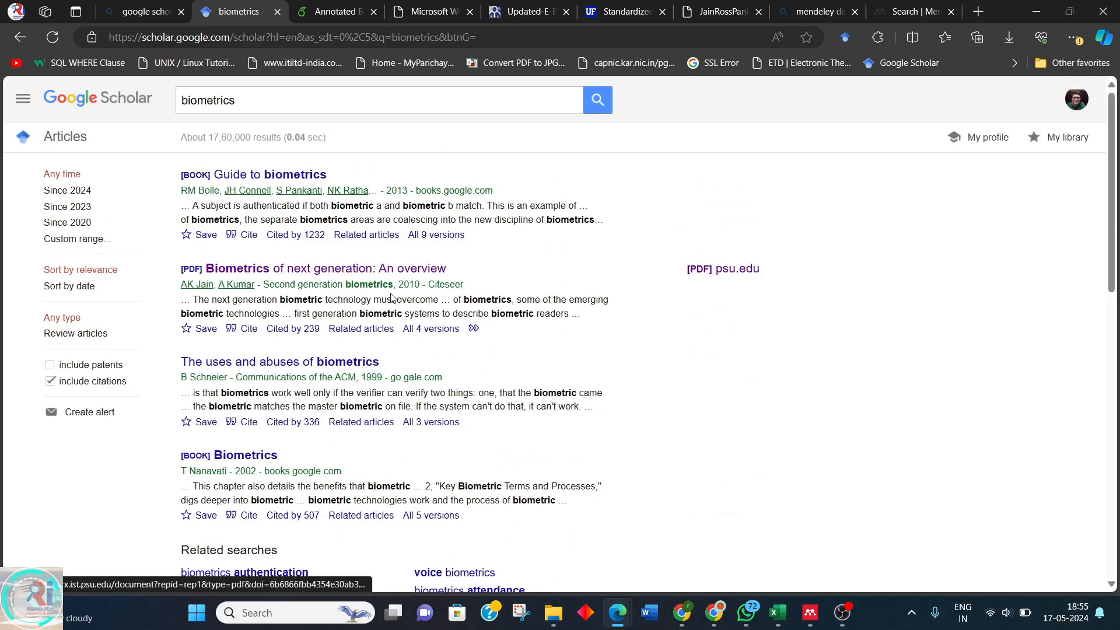
scroll(385, 286, down, 1)
click(379, 192)
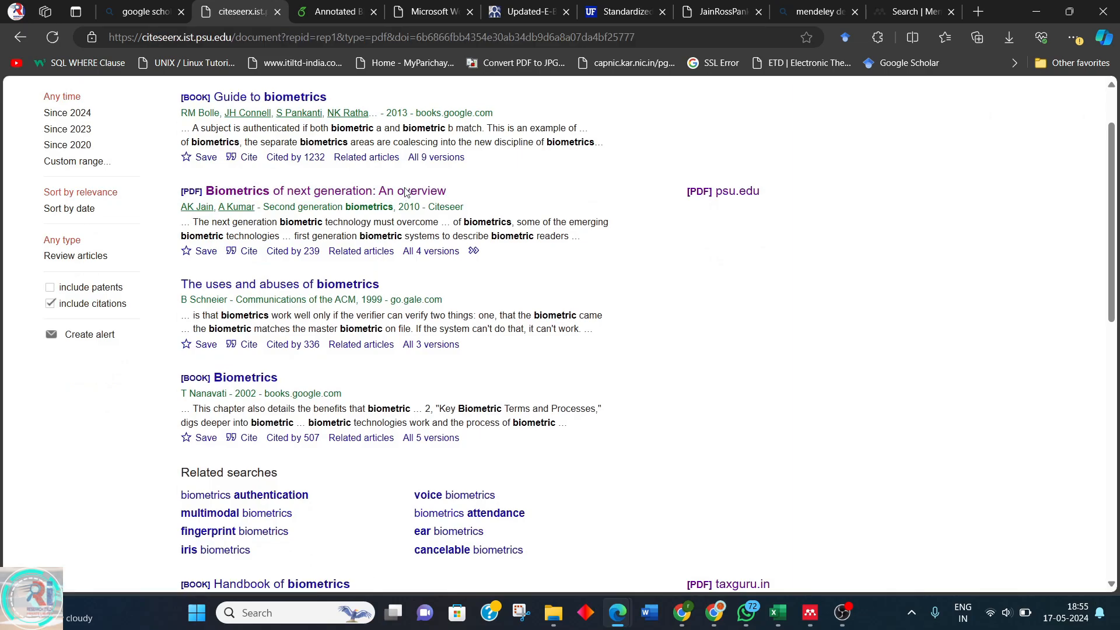
key(alt+Left)
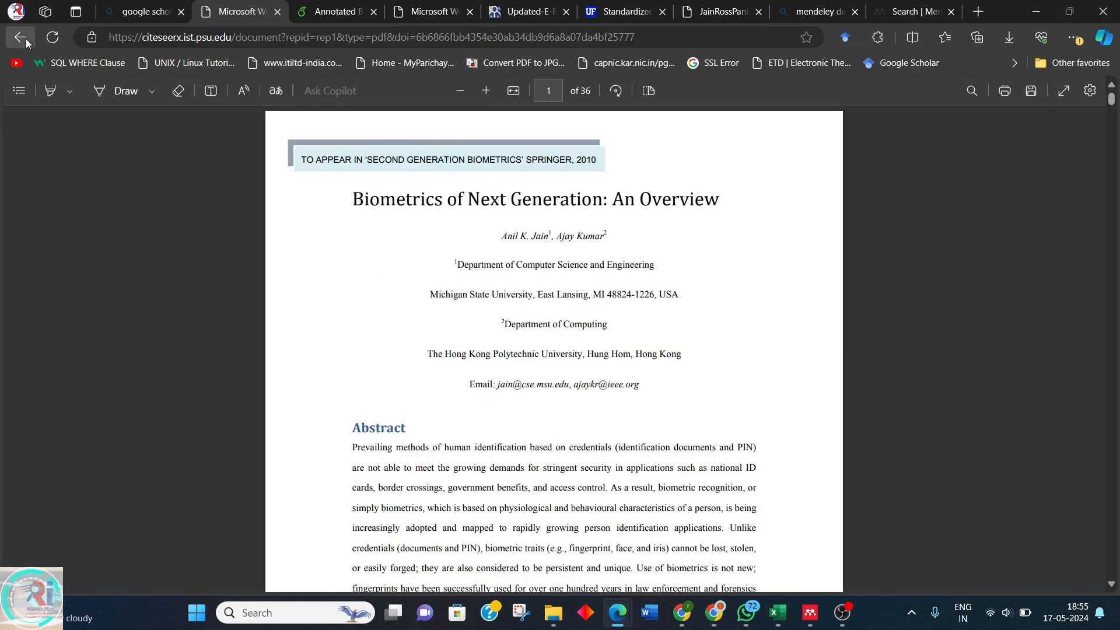
Open the ufl.edu PDF of "Introduction to biometrics" in a new tab, look through it for a DOI, and return to the results.
scroll(603, 392, down, 3)
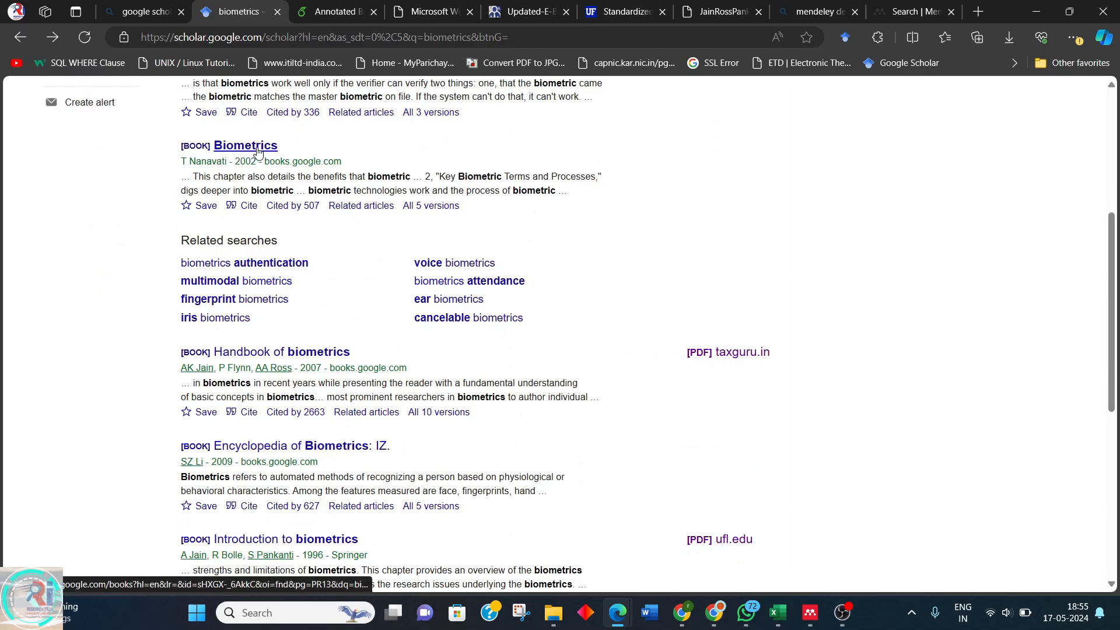
scroll(309, 280, down, 1)
scroll(309, 280, down, 4)
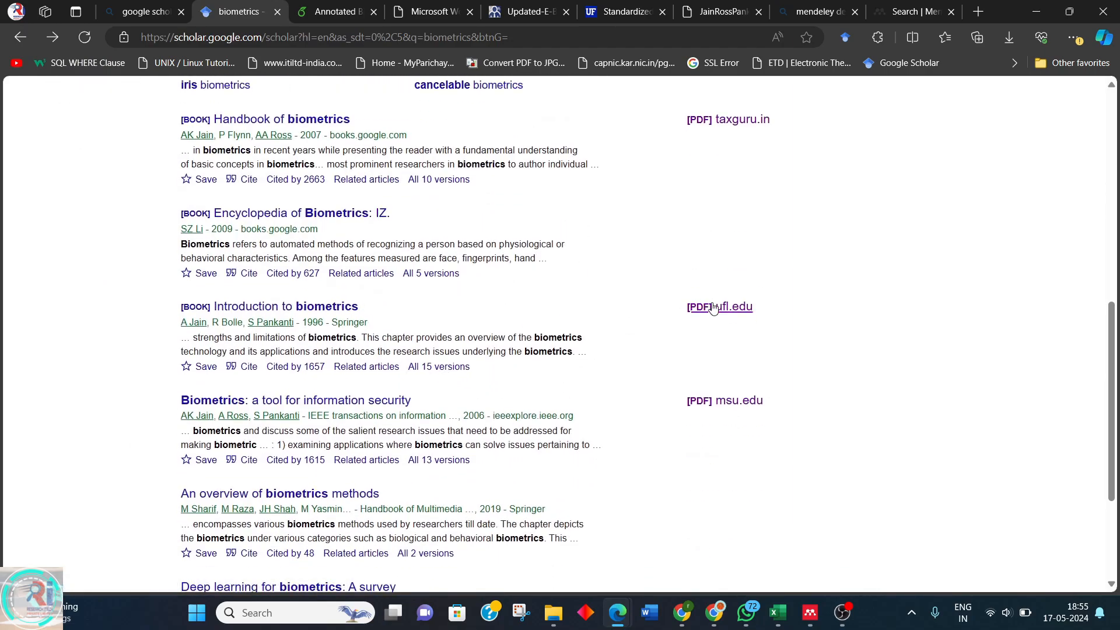
right_click(717, 309)
click(752, 313)
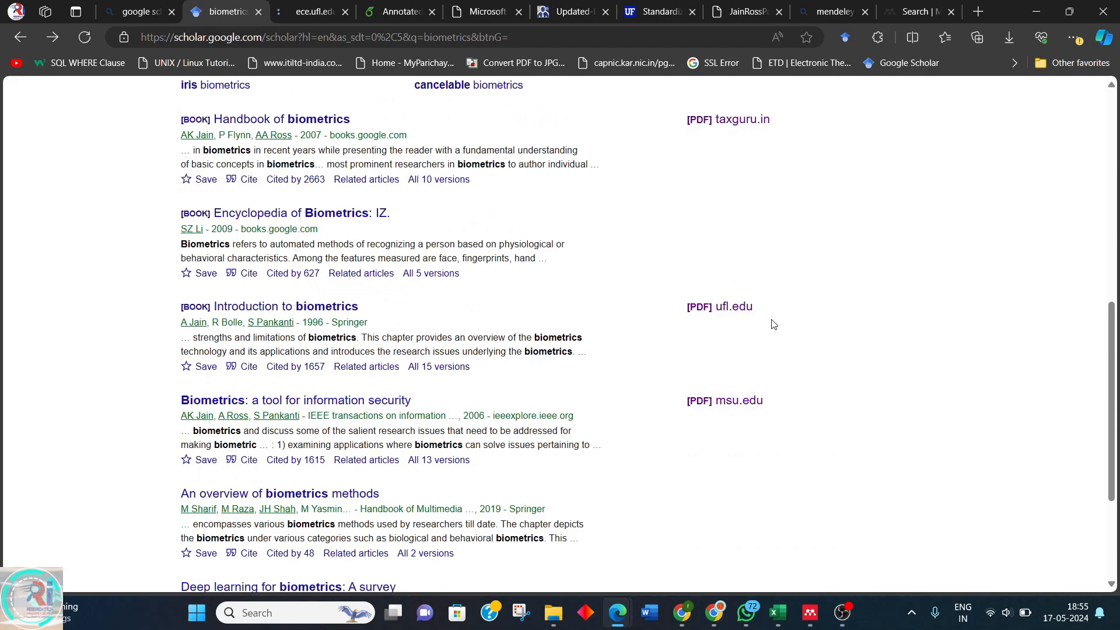
click(323, 6)
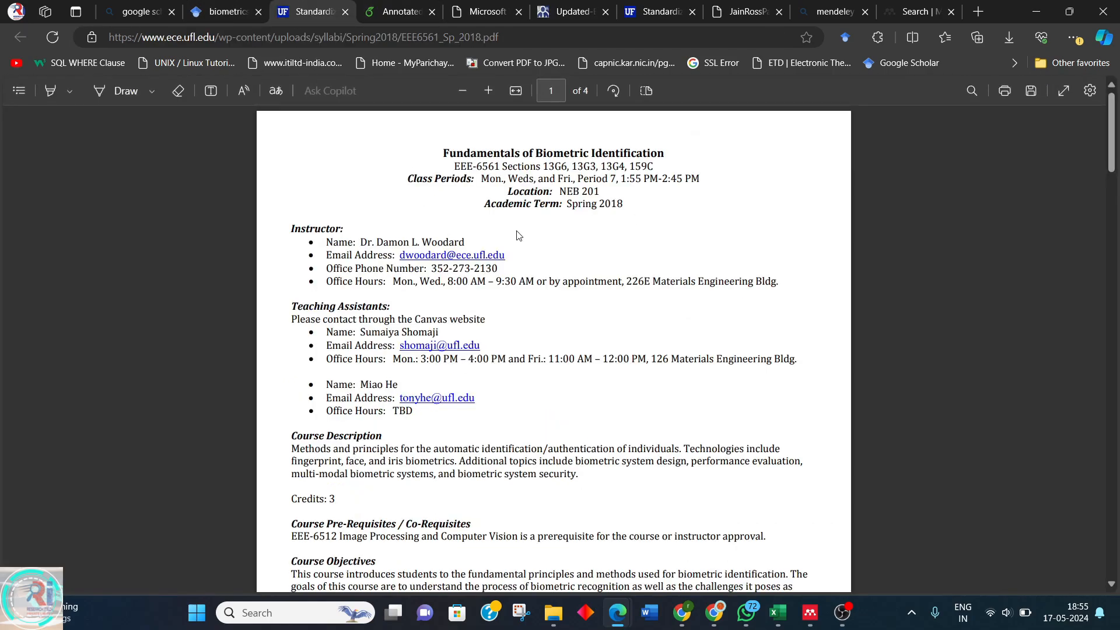
scroll(518, 236, down, 6)
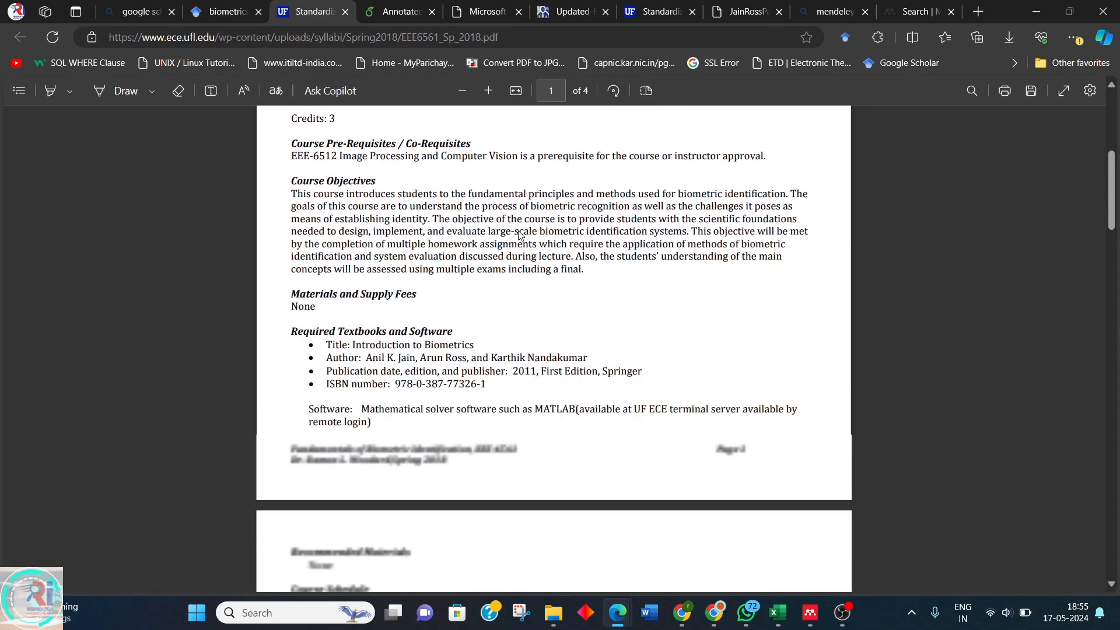
scroll(491, 281, down, 9)
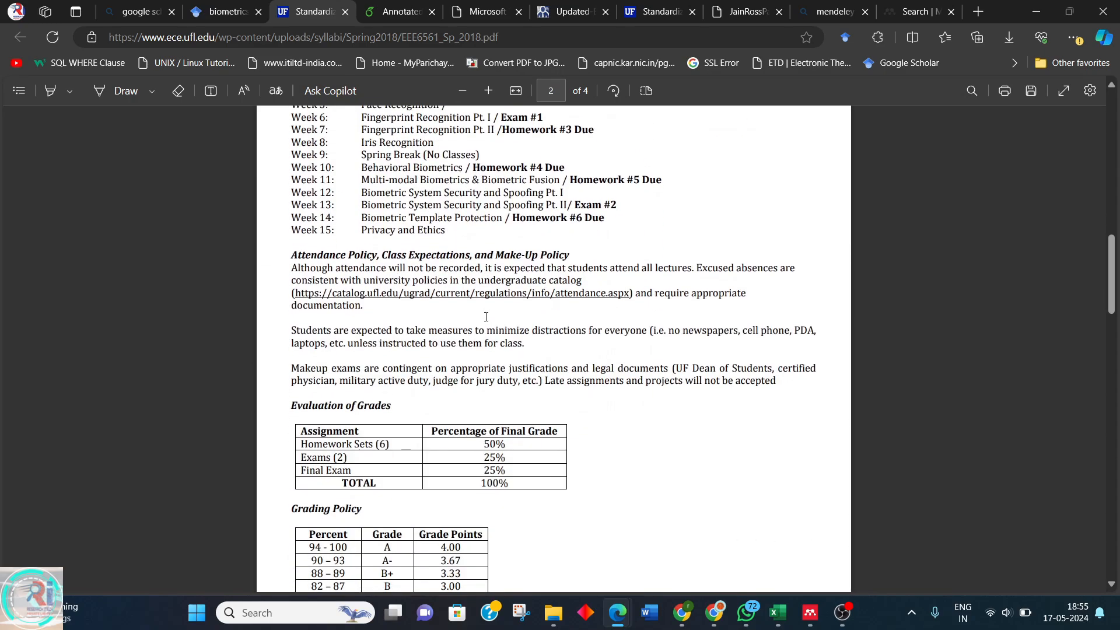
scroll(486, 317, up, 7)
scroll(486, 317, up, 4)
key(ctrl+shift+Tab)
Open the article "Deep learning for biometrics: A survey" and copy its DOI, 10.1145/3190618.
scroll(366, 429, down, 3)
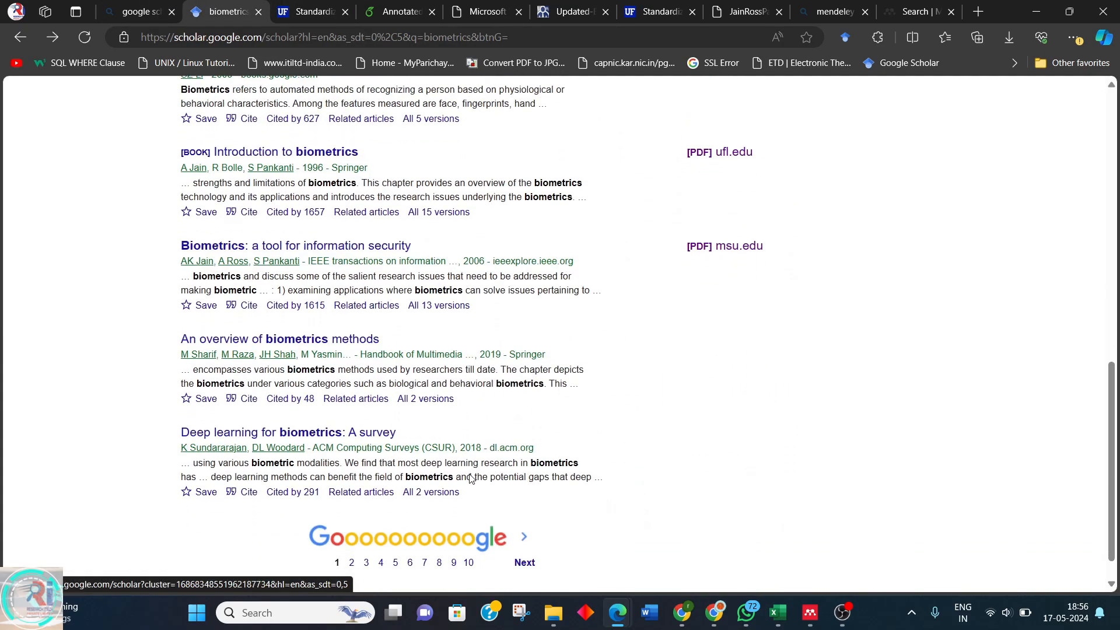
click(371, 435)
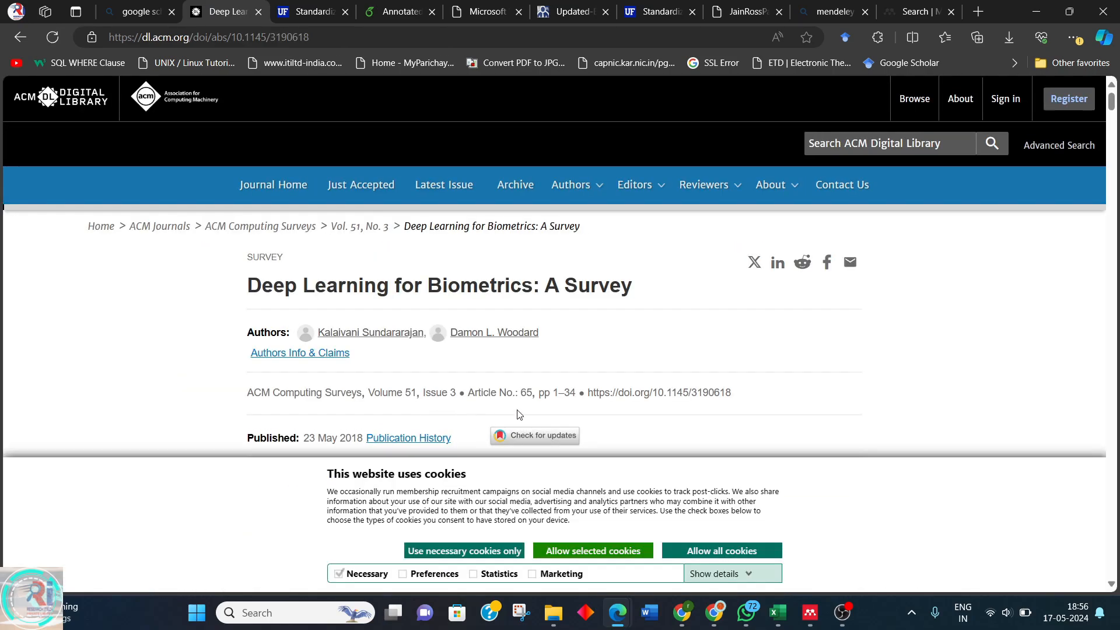
drag(731, 392, 653, 395)
key(ctrl+c)
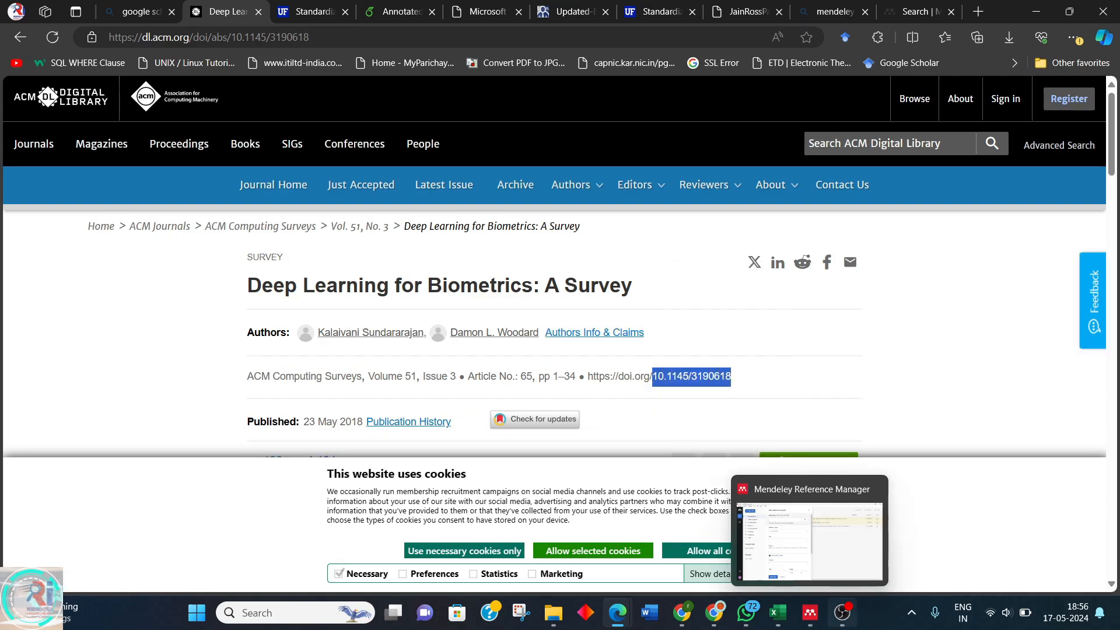
Switch to Mendeley Reference Manager and look up the new reference's metadata by the identifier 10.1145/3190618.
click(817, 619)
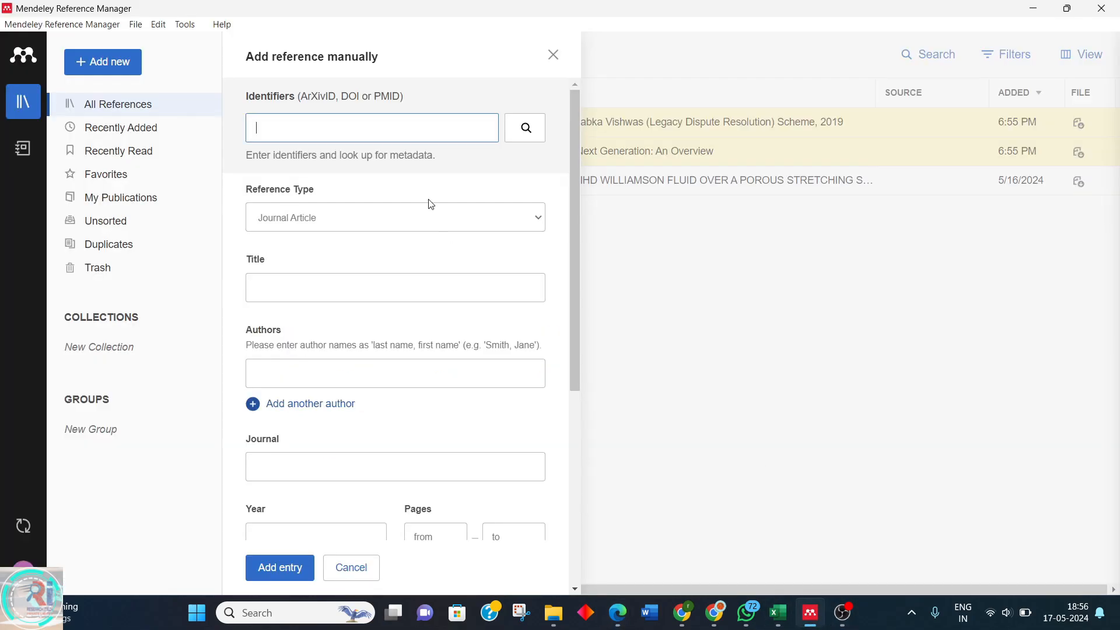
key(ctrl+v)
click(523, 128)
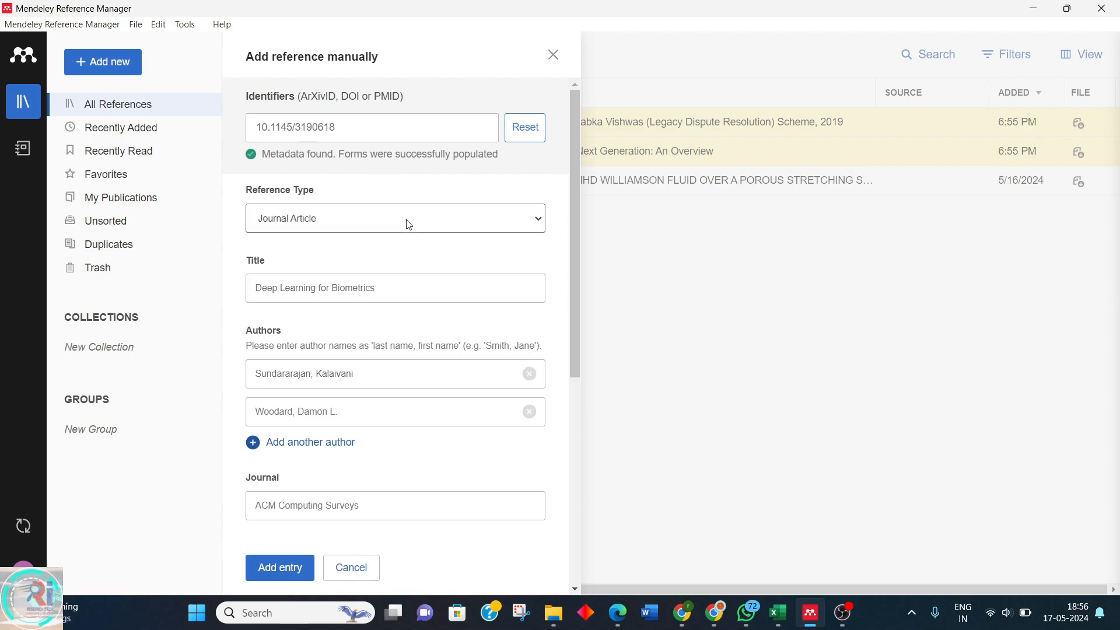
Review the new reference's populated fields, including the title, authors, journal, year, pages, volume, issue, date and abstract.
scroll(411, 226, down, 3)
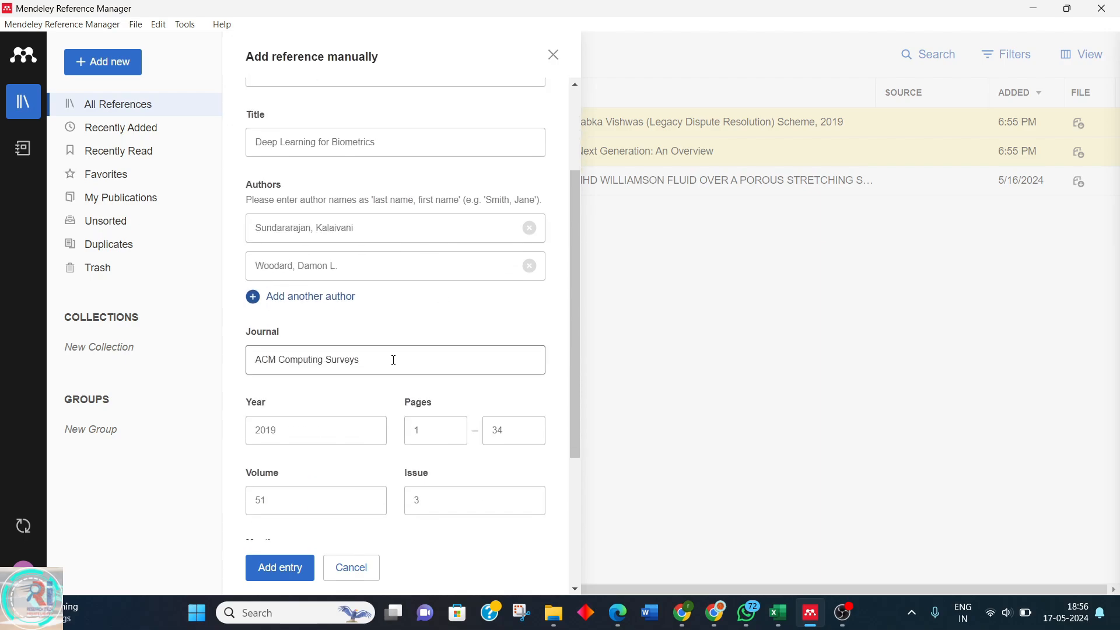
click(316, 440)
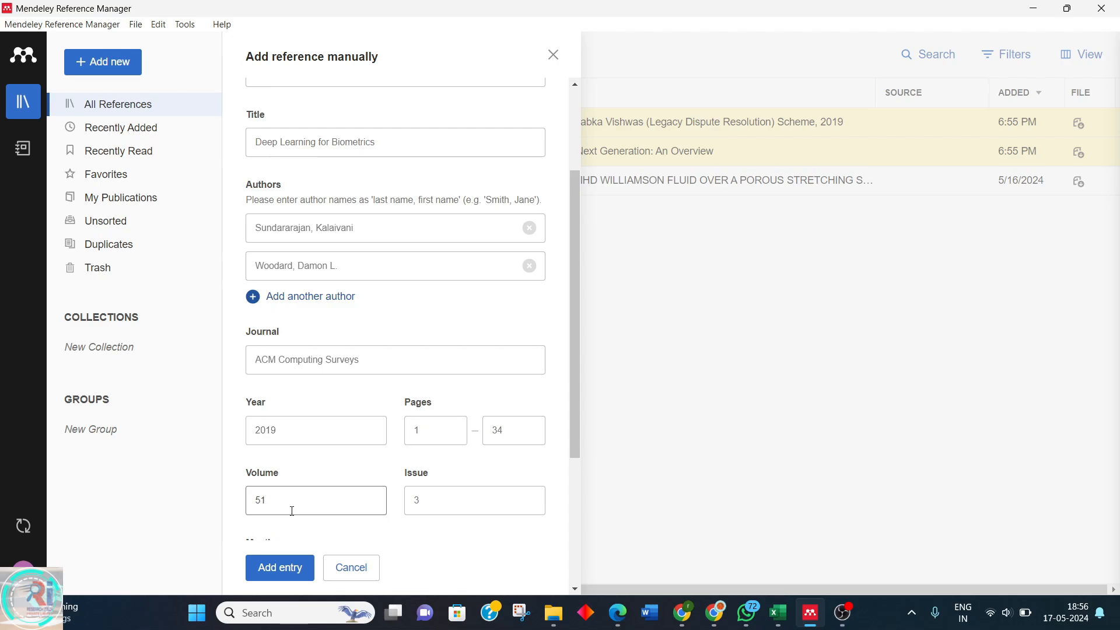
scroll(432, 475, down, 3)
scroll(408, 350, down, 2)
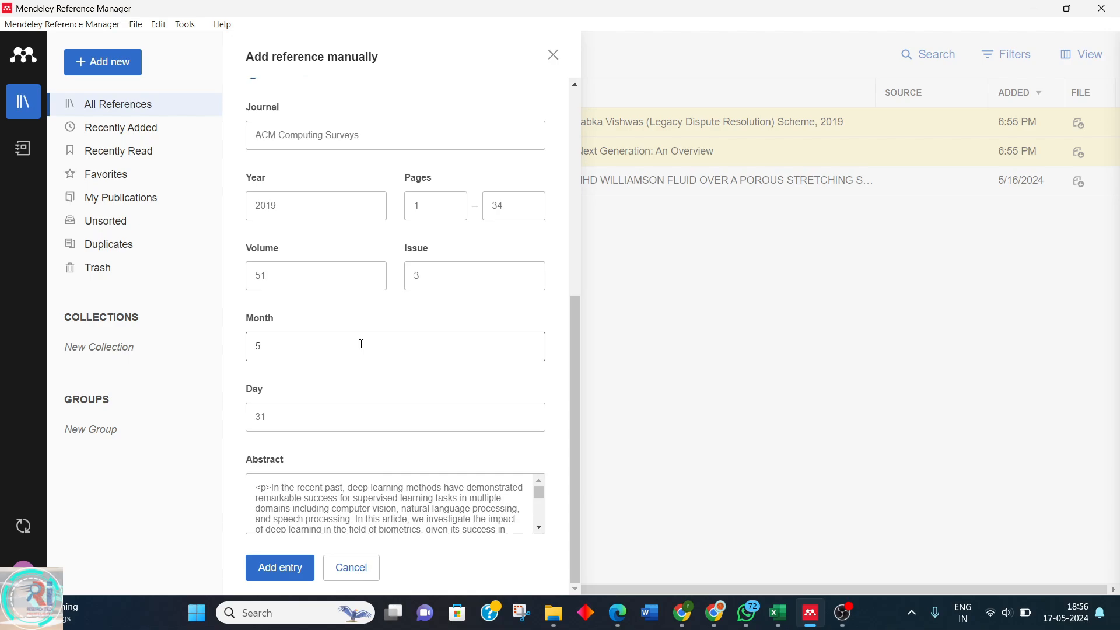
click(400, 487)
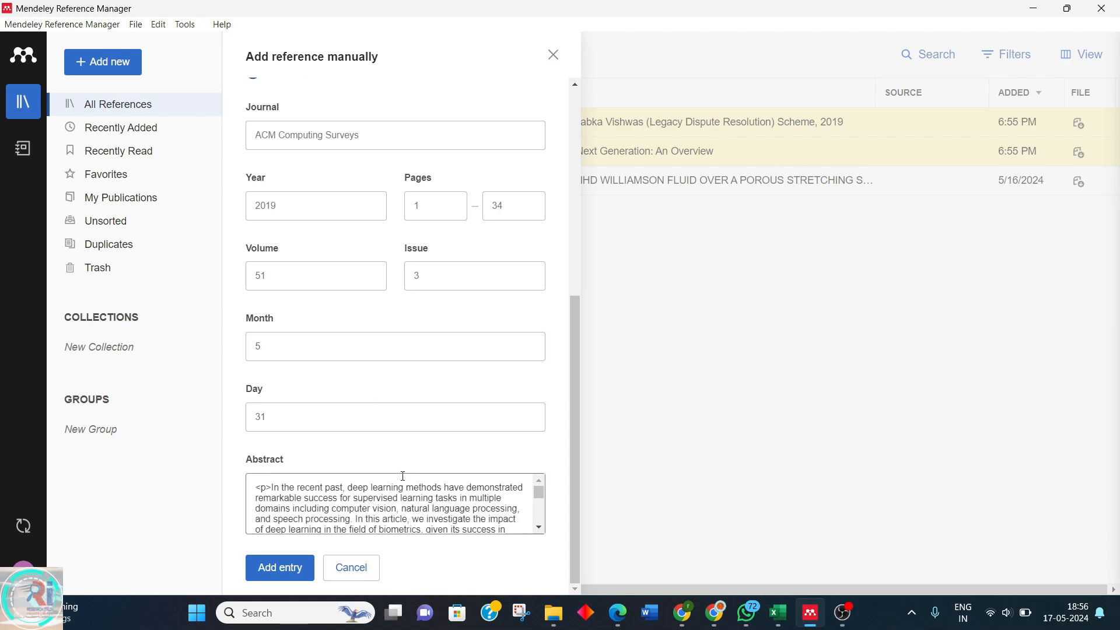
scroll(443, 502, down, 3)
scroll(465, 502, up, 3)
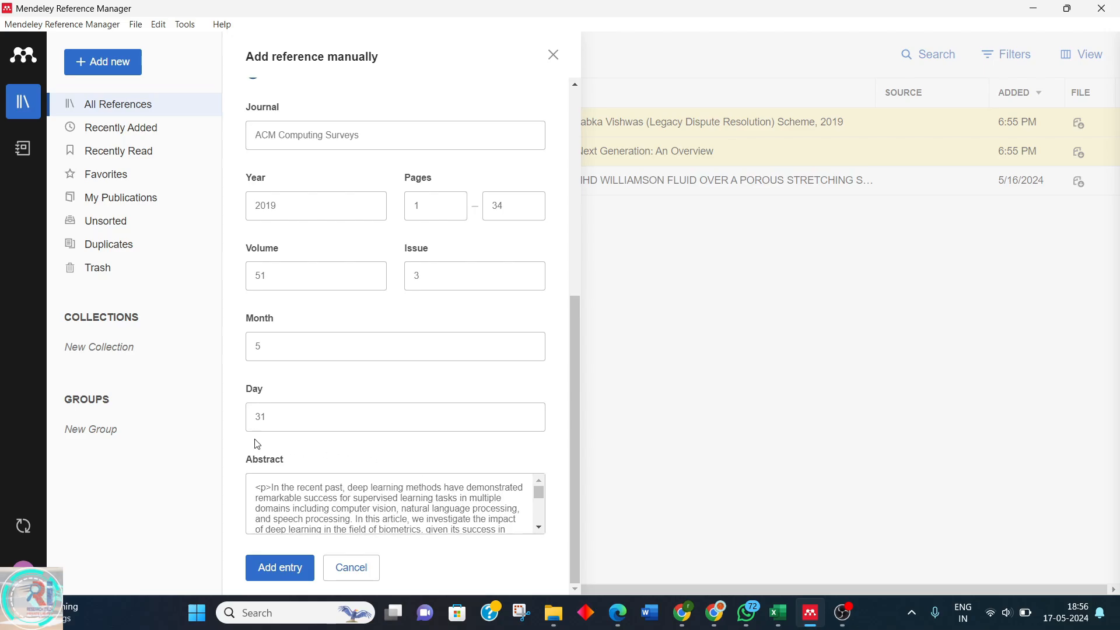
Add the "Deep Learning for Biometrics" journal article entry to the library with its looked-up details.
click(291, 570)
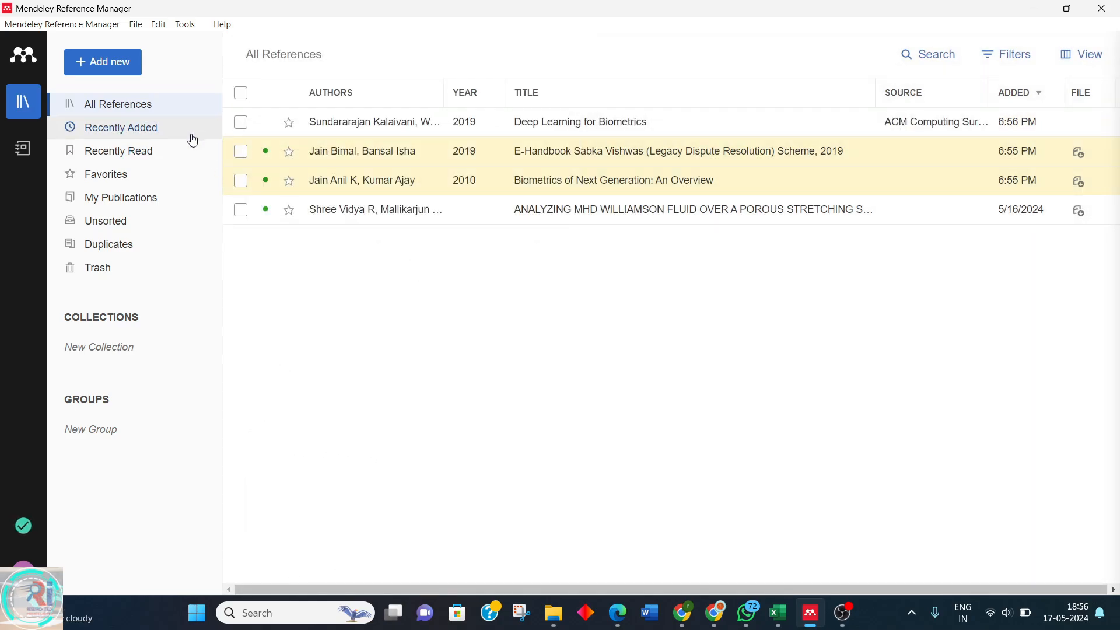
Switch to Edge and save the SVLDRS e-book, EEE6561_Sp_2018.pdf and the "Biometrics: A Tool for Information Security" PDF in the papers folder.
mouse_move(617, 613)
click(682, 569)
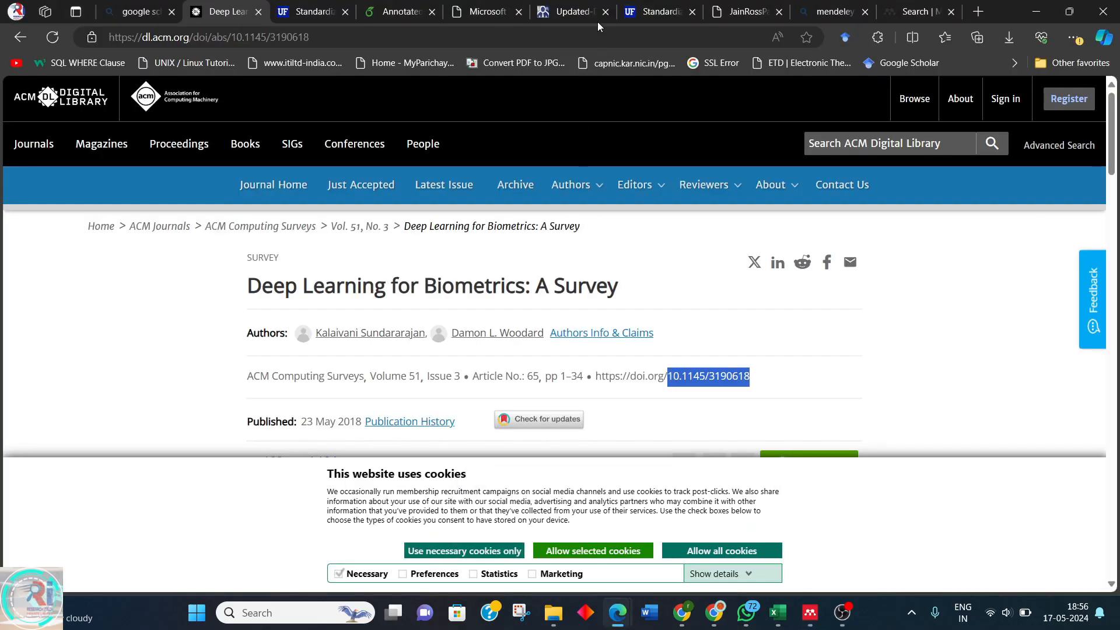
click(569, 11)
click(1028, 94)
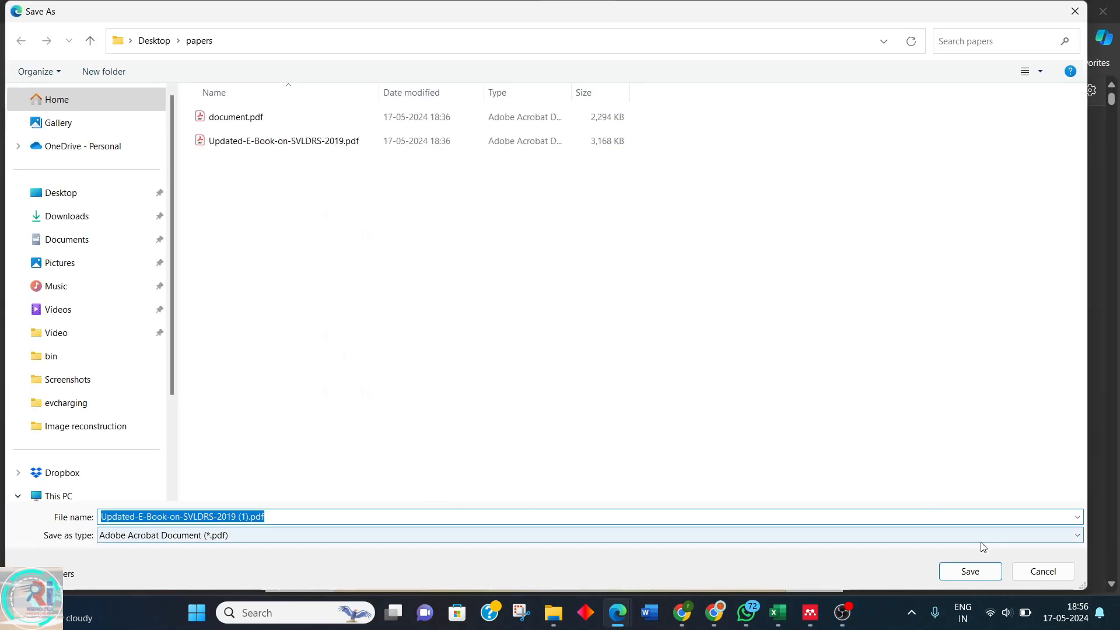
click(980, 564)
click(658, 10)
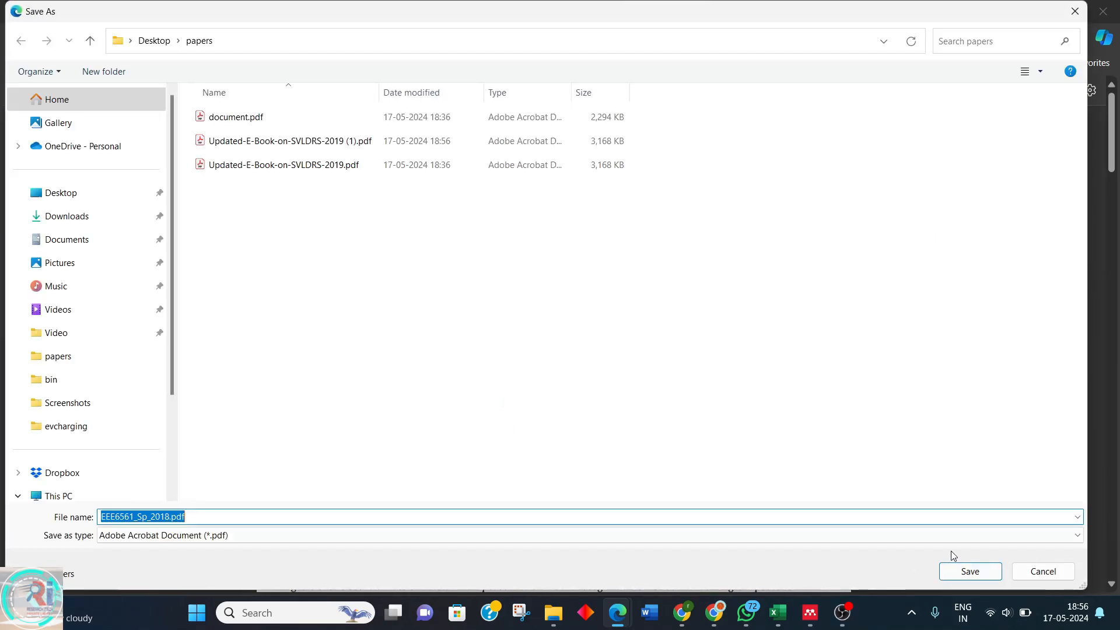
click(967, 571)
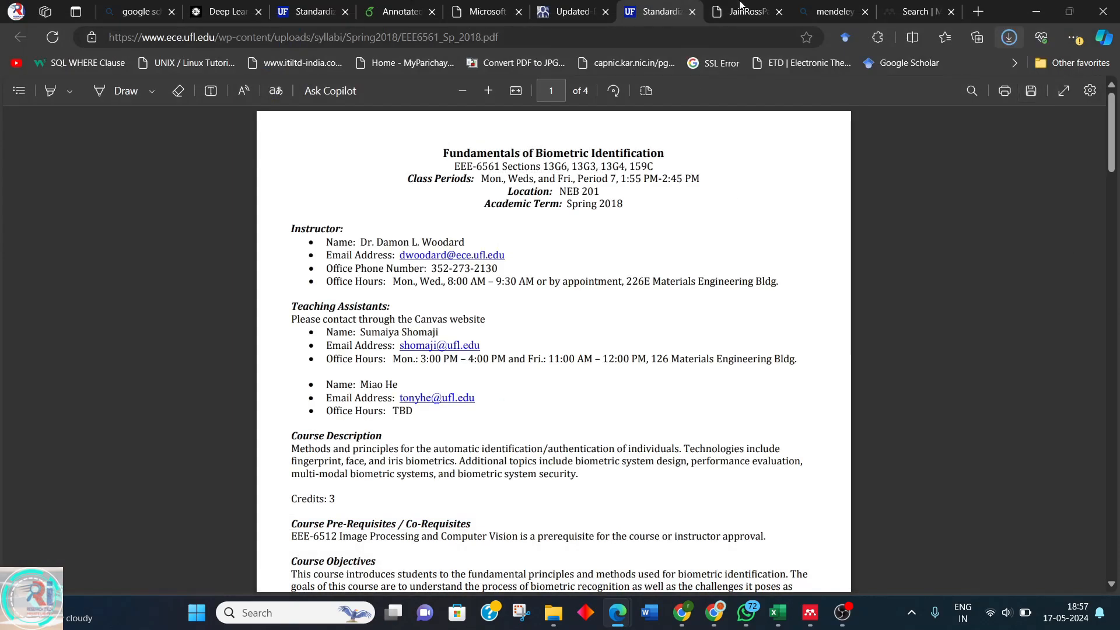
click(739, 7)
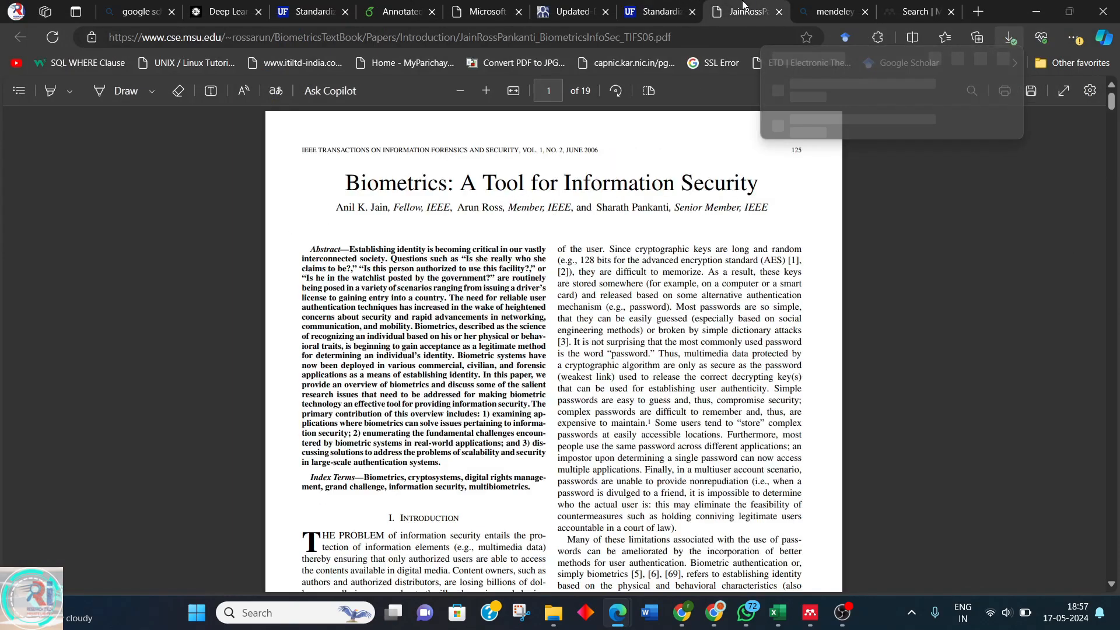
click(1038, 96)
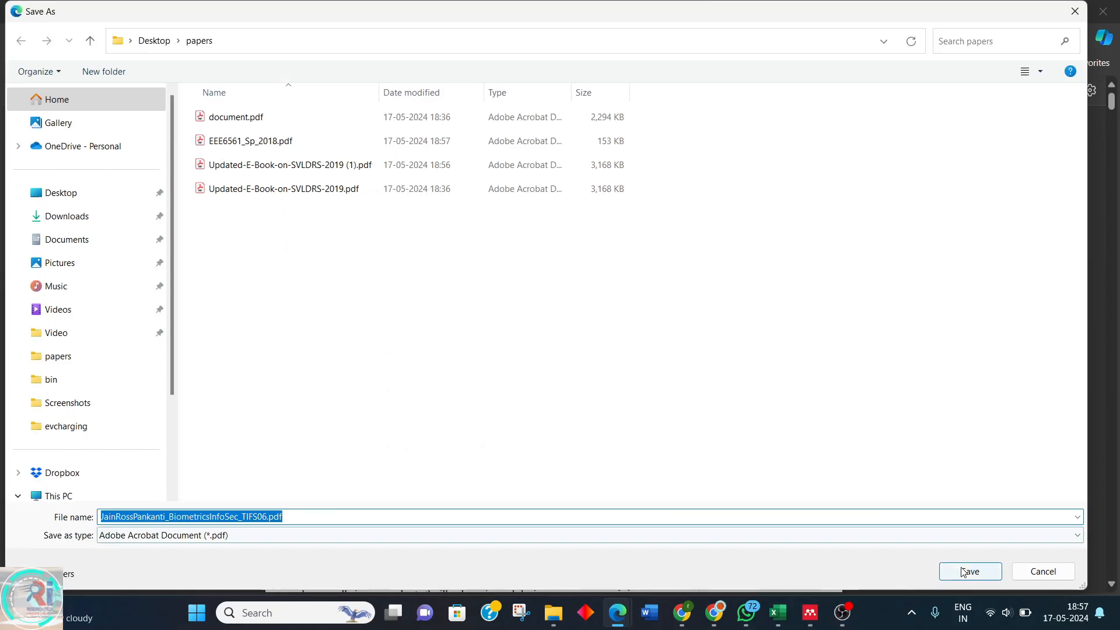
click(969, 571)
Switch to Mendeley Reference Manager and import all the PDF files in the papers folder.
click(817, 617)
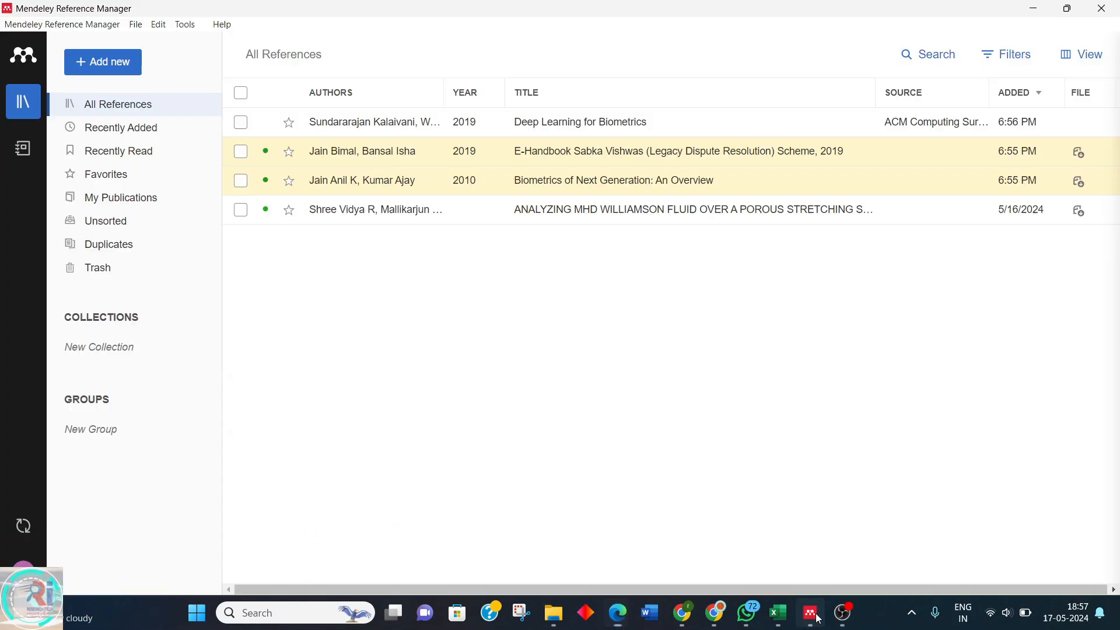
click(117, 63)
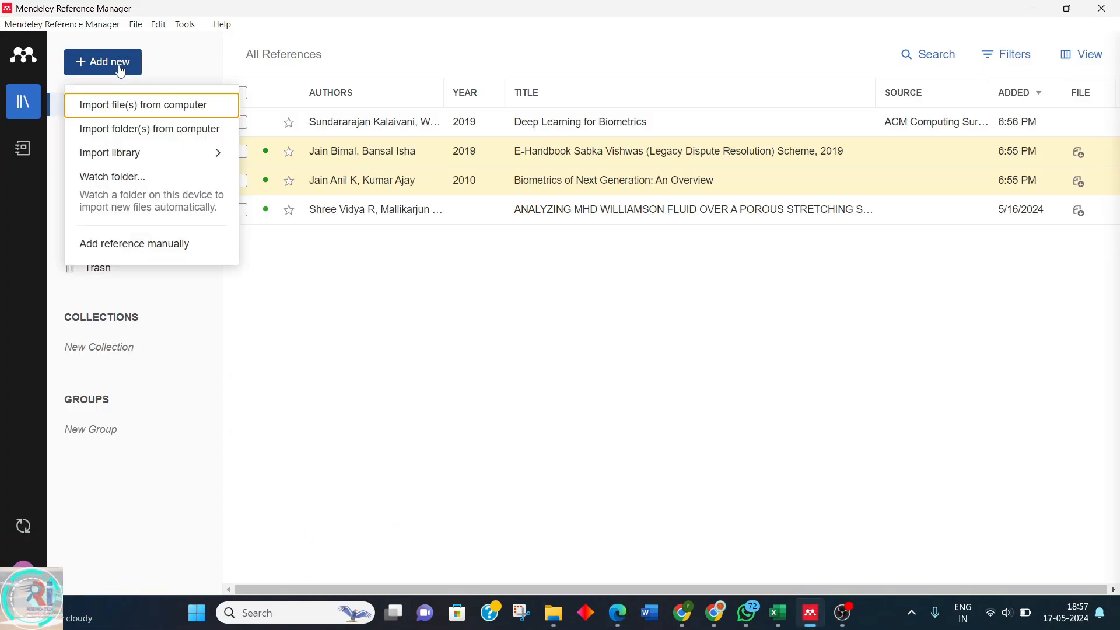
click(150, 108)
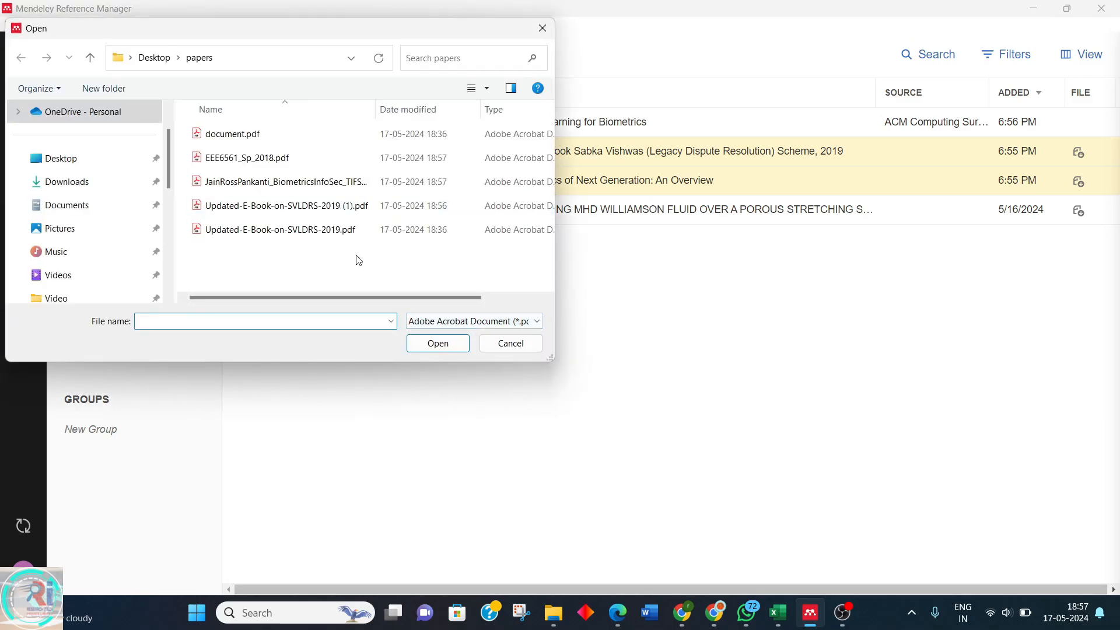
click(325, 229)
key(ctrl+a)
click(435, 343)
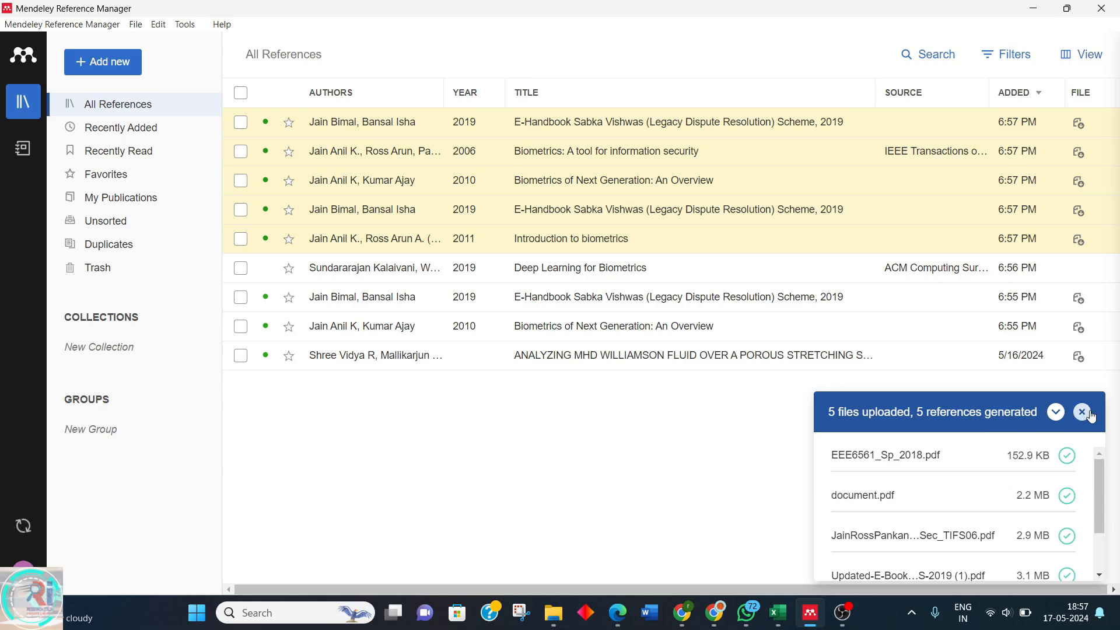
Move the five newly imported 6:57 PM references to the trash.
click(241, 152)
click(241, 182)
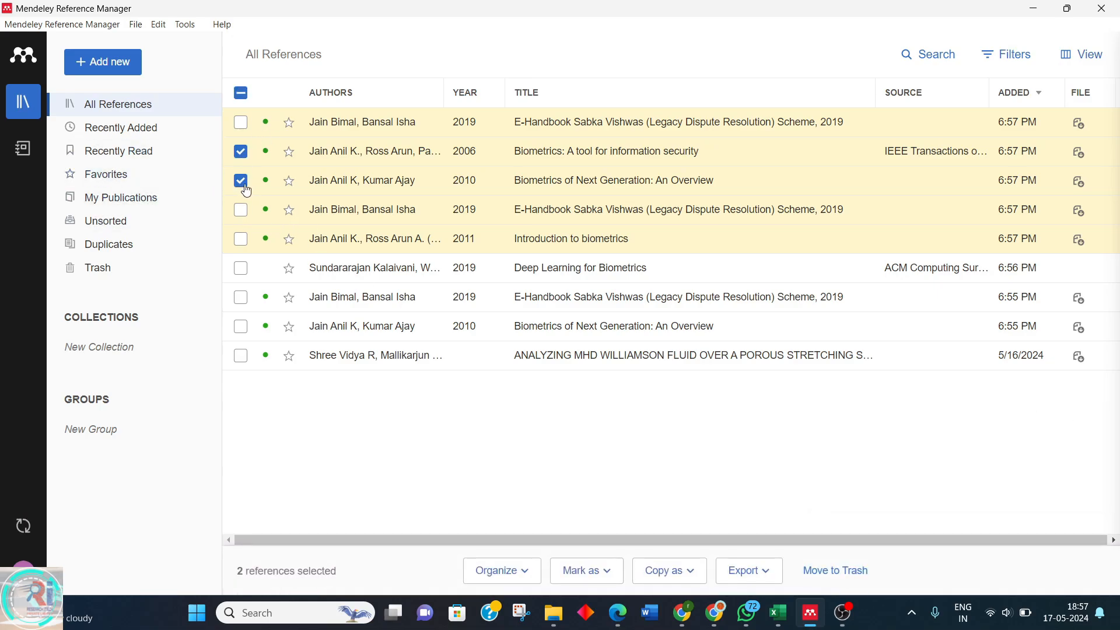
click(241, 123)
click(241, 240)
click(241, 214)
click(841, 571)
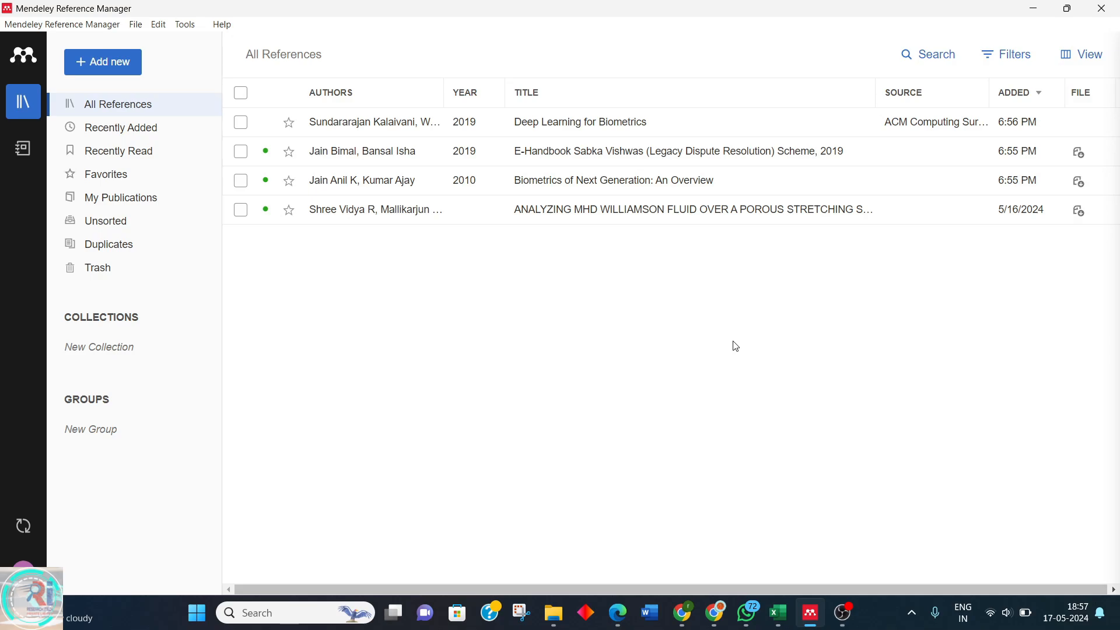
Export all references in BibTeX format as ref1.bib in the Downloads folder.
click(134, 26)
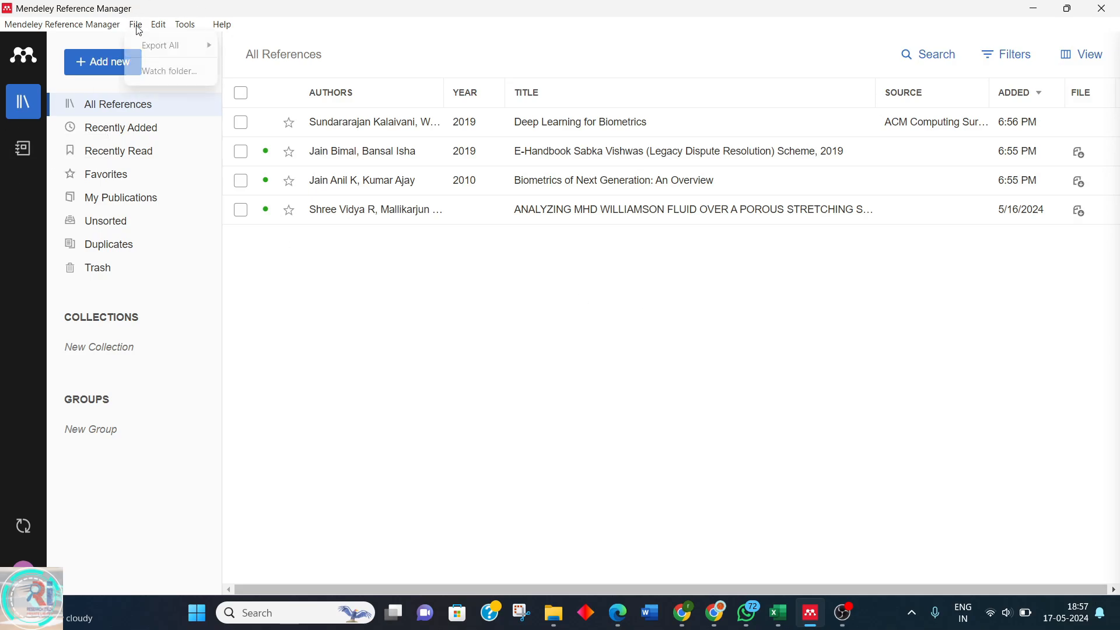
mouse_move(151, 47)
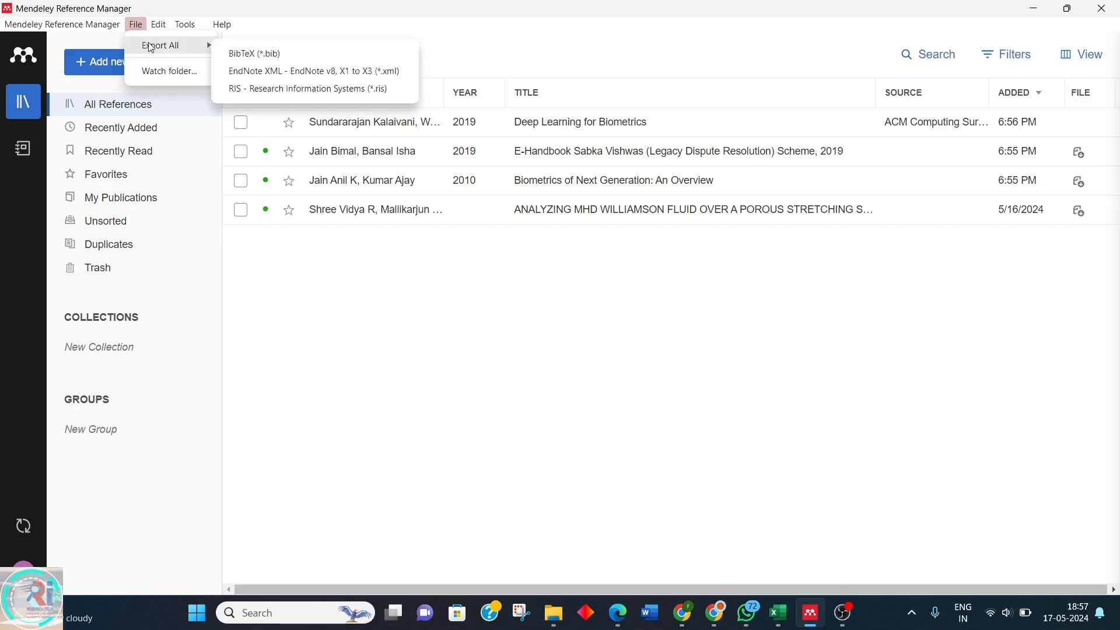
click(266, 55)
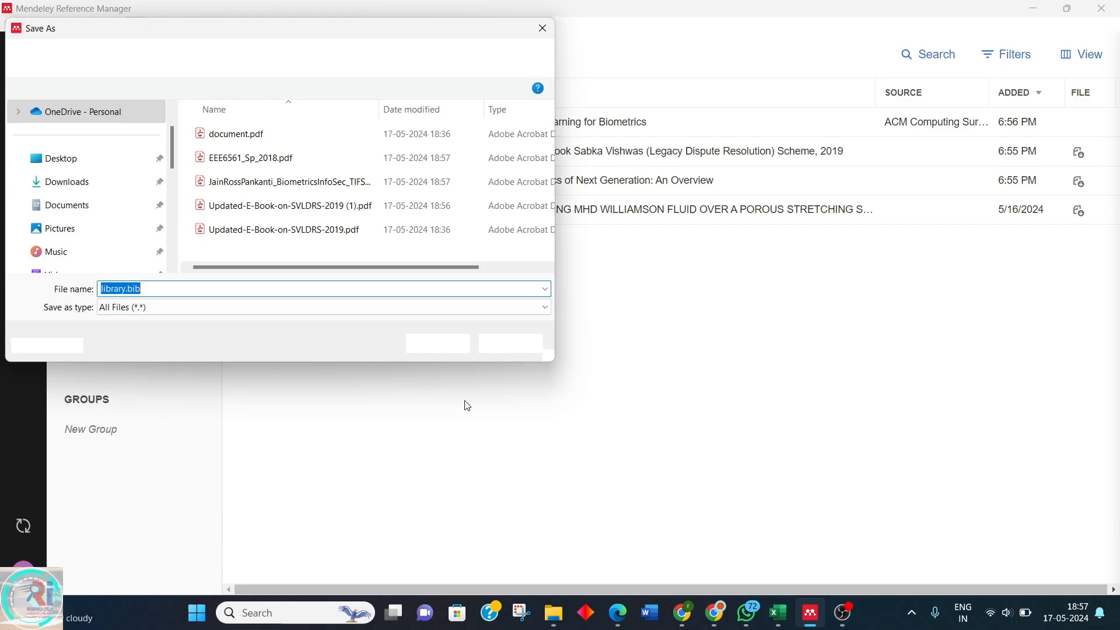
click(94, 192)
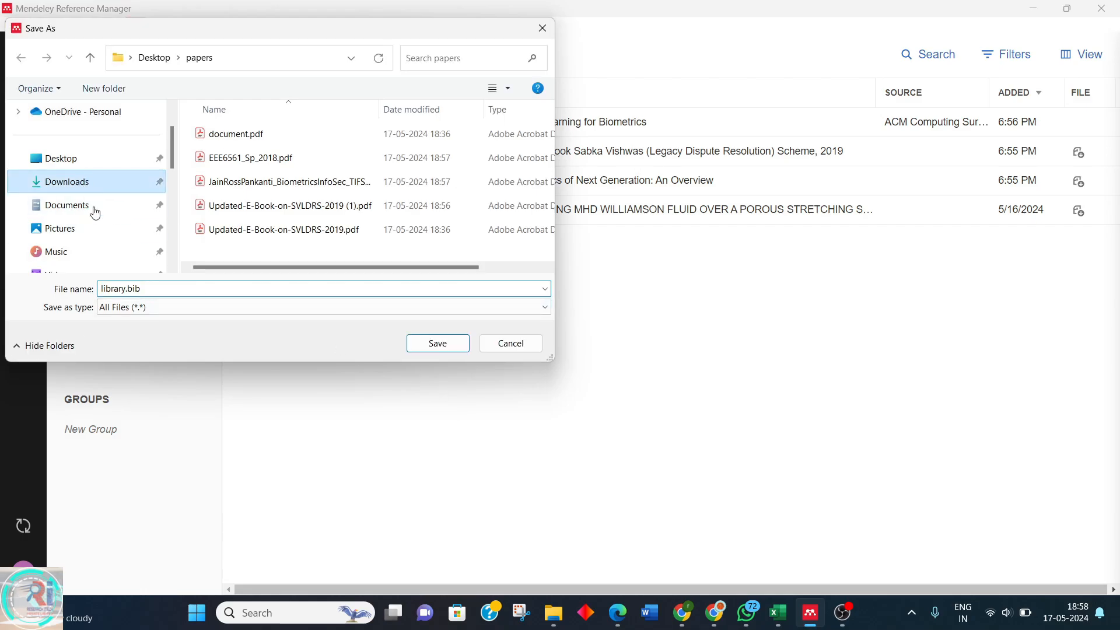
click(120, 288)
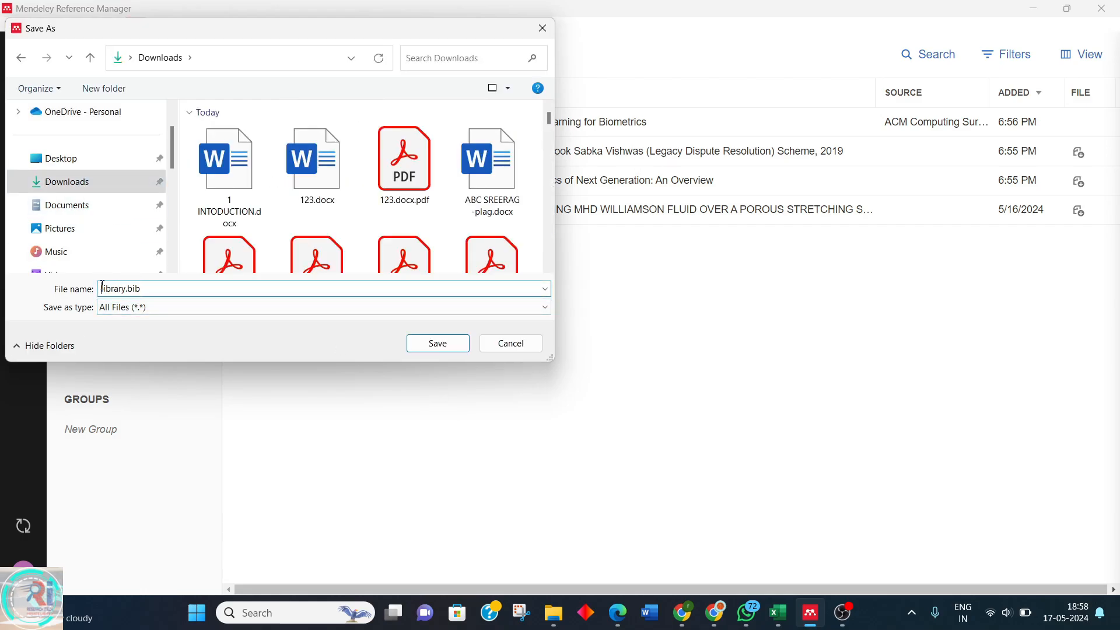
drag(102, 286, 127, 291)
text(ref1)
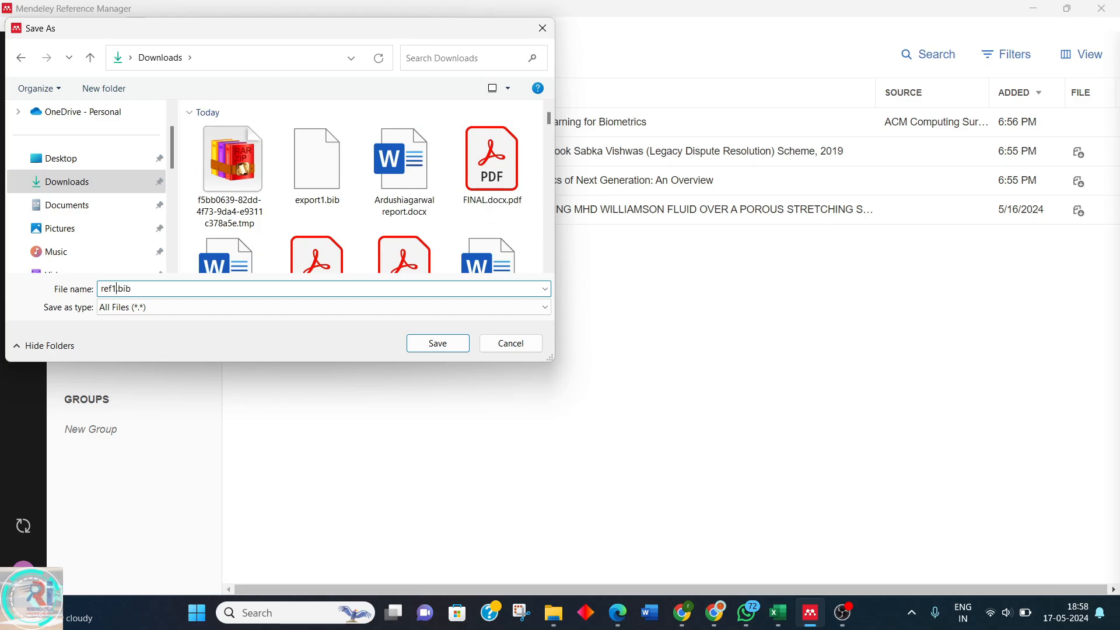
click(437, 343)
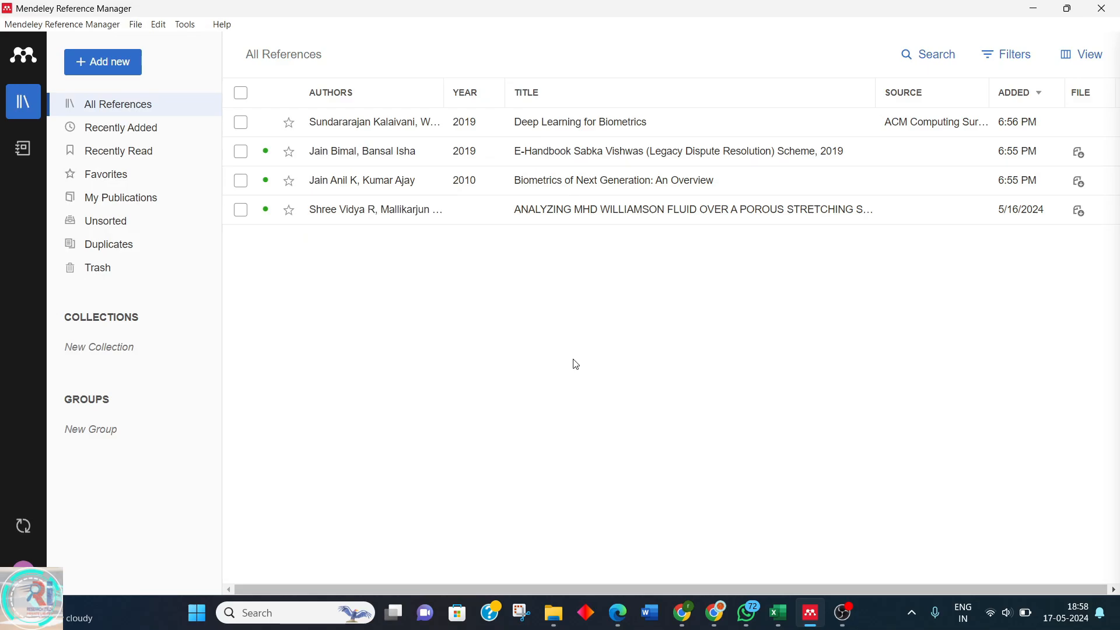
Switch to the Overleaf annotated bibliography project in Edge and upload ref1.bib from Downloads.
mouse_move(627, 615)
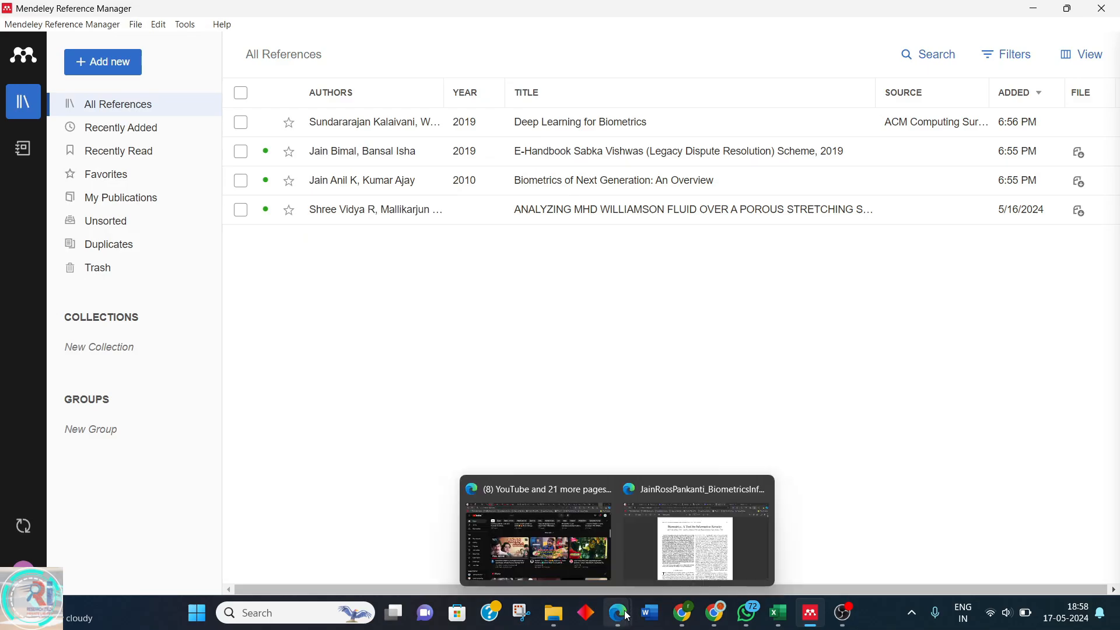
click(696, 539)
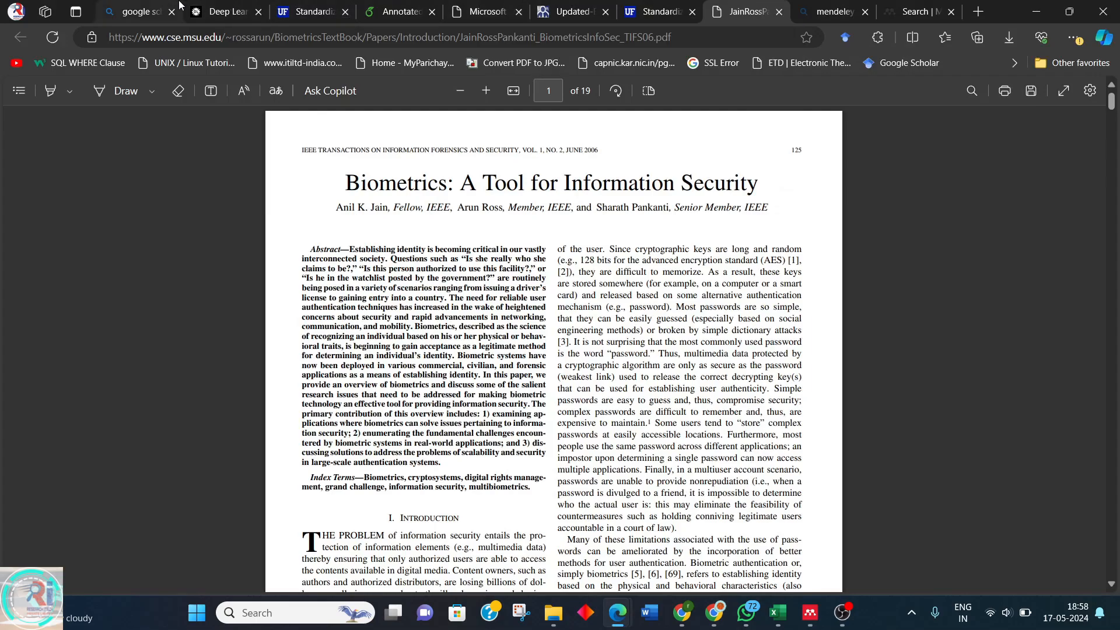
click(398, 7)
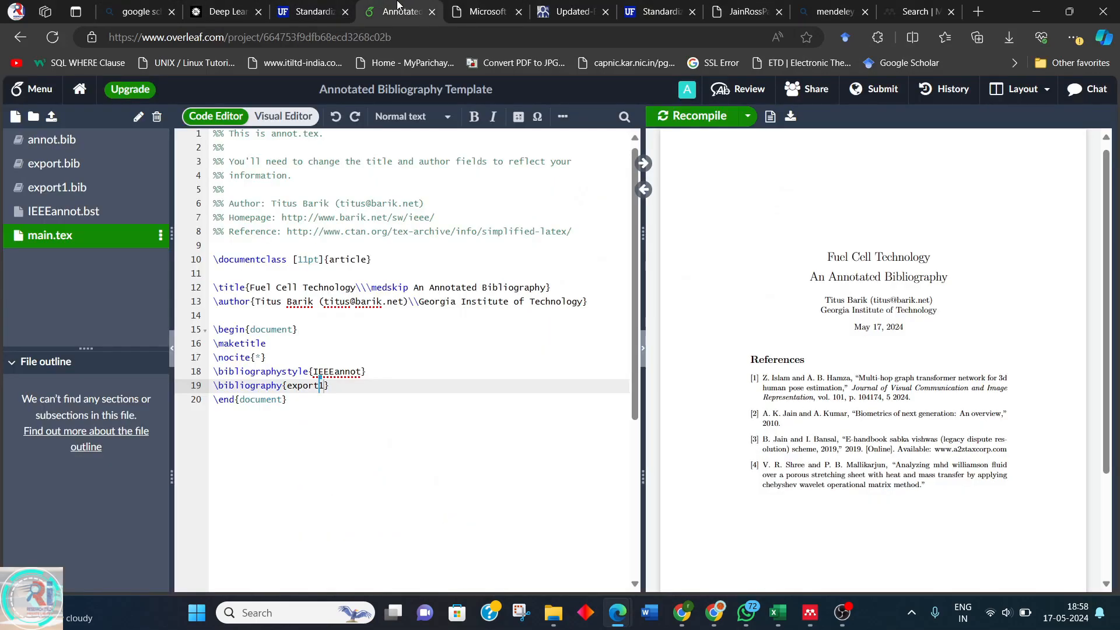
click(51, 118)
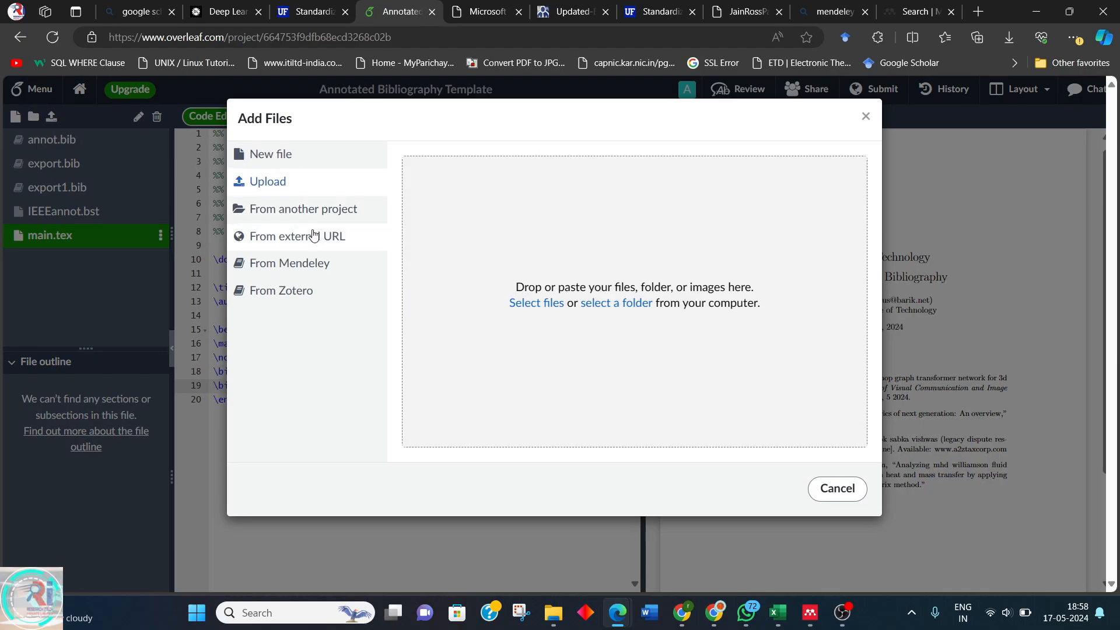
click(534, 303)
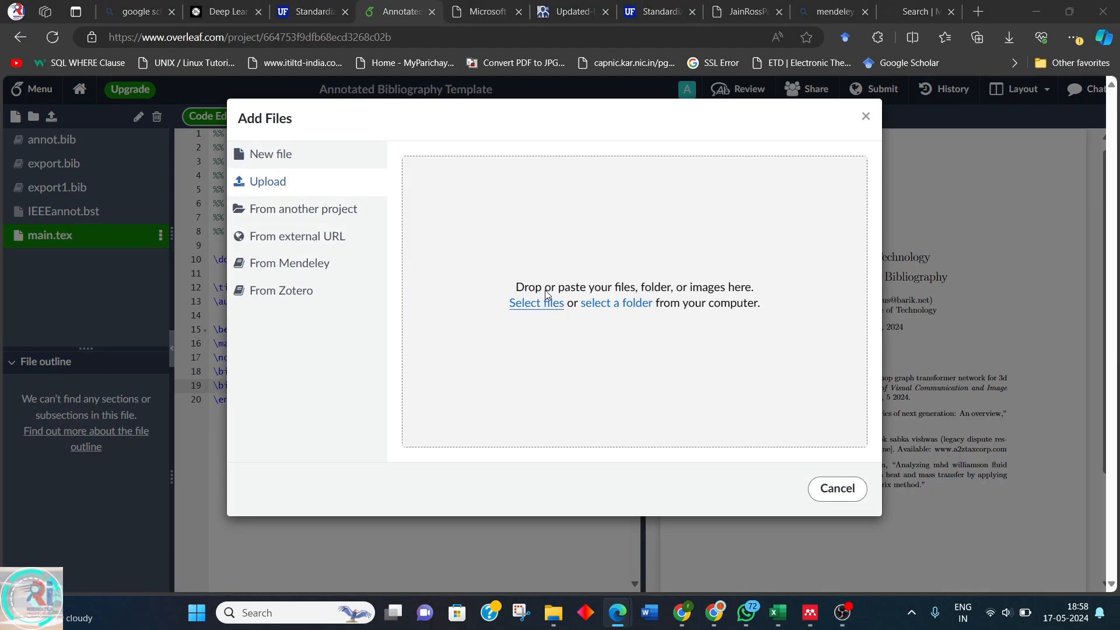
click(110, 211)
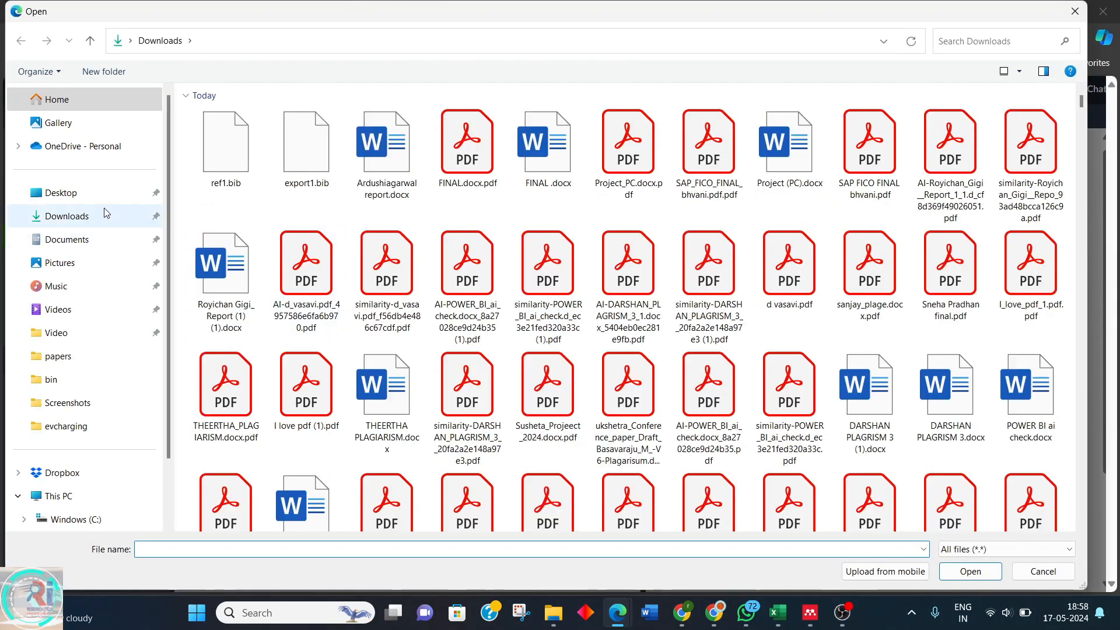
double_click(225, 143)
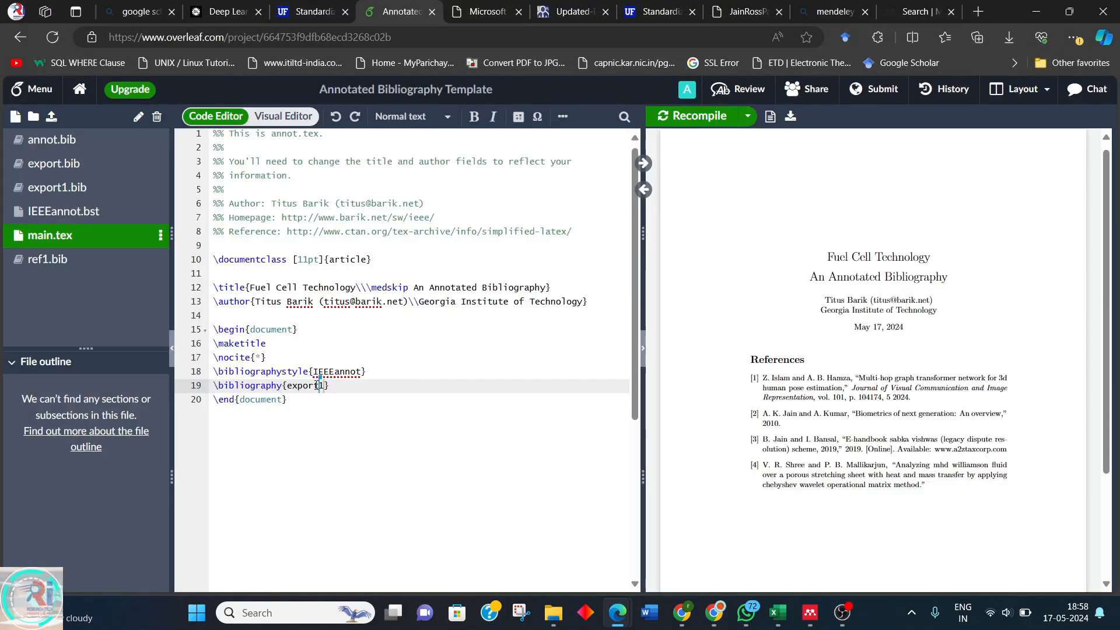
Set the \bibliography source on line 19 of main.tex to ref1 and recompile the document.
drag(319, 386, 287, 384)
text(ref)
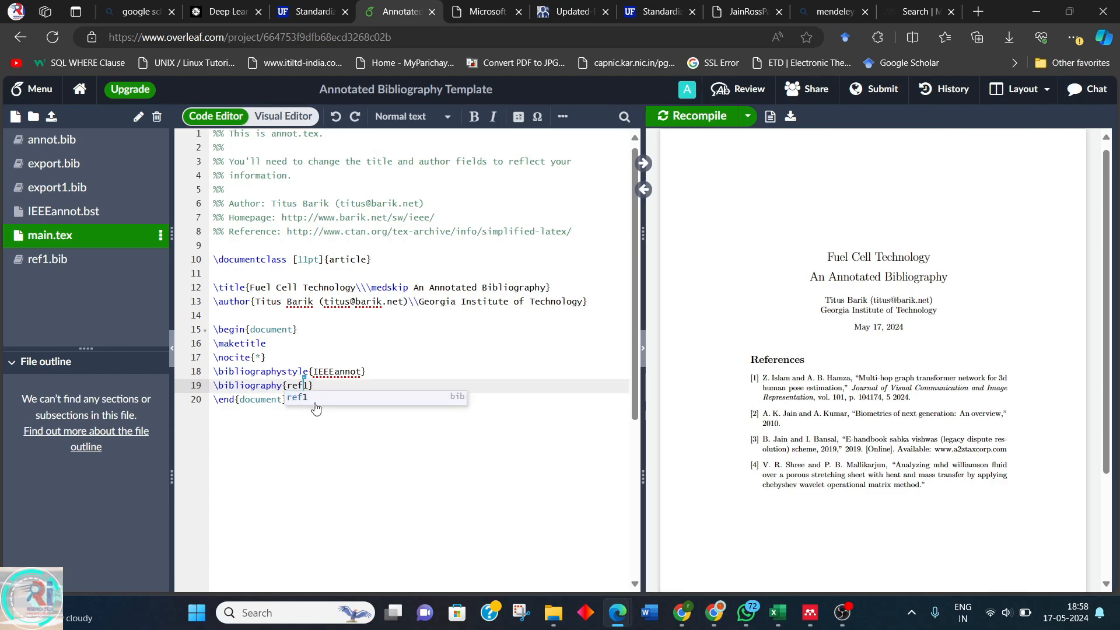
click(315, 403)
click(390, 468)
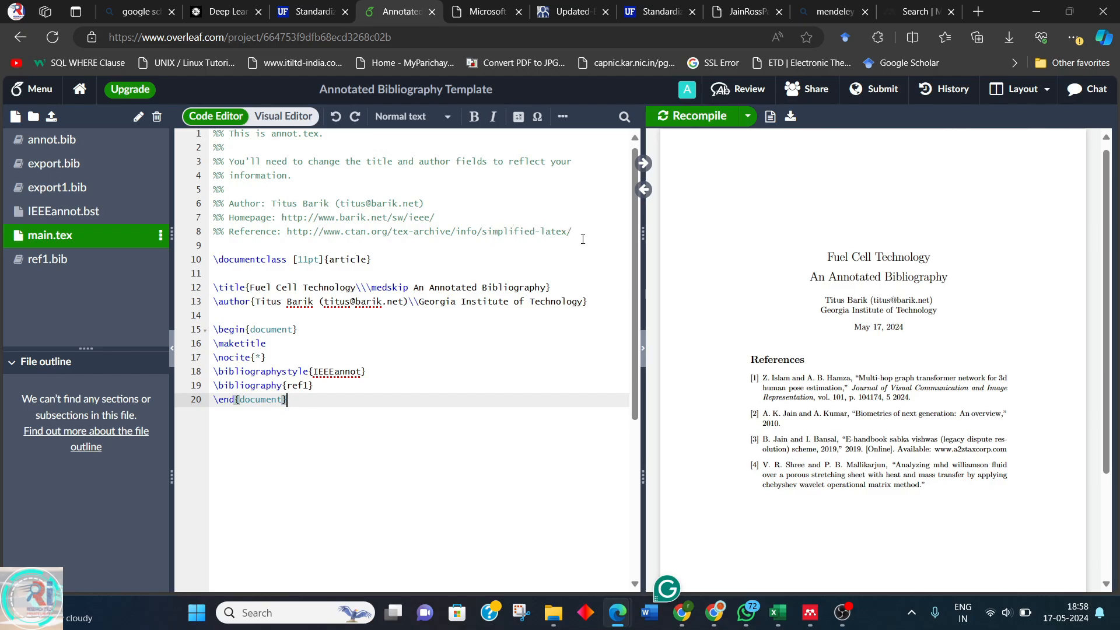
click(693, 115)
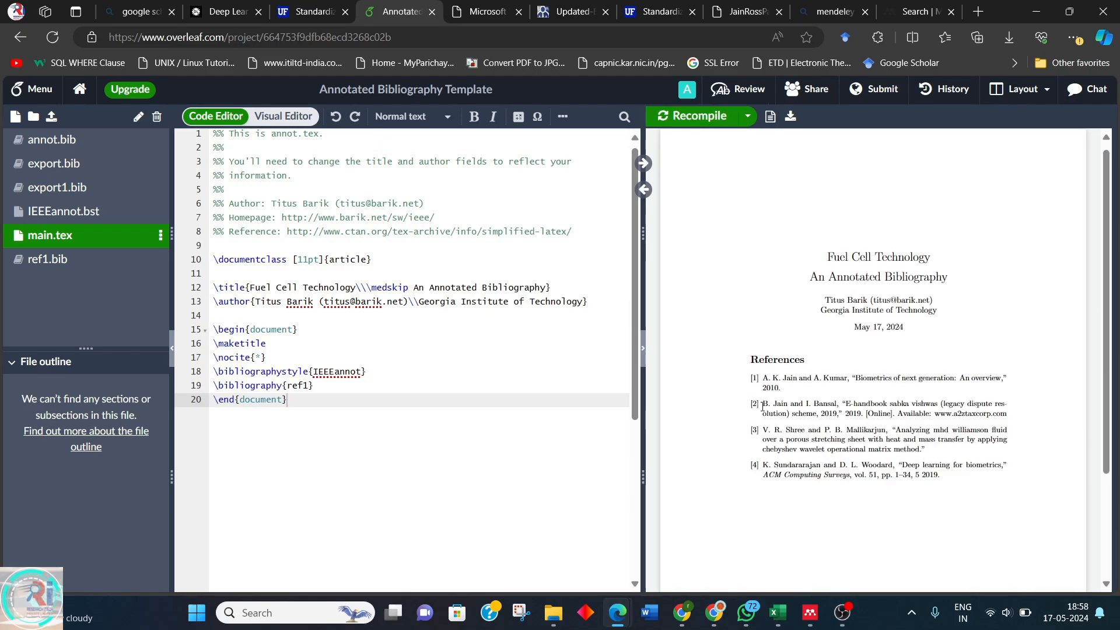
Examine the compiled References list, particularly the "Deep learning for biometrics" entry.
drag(763, 379, 845, 516)
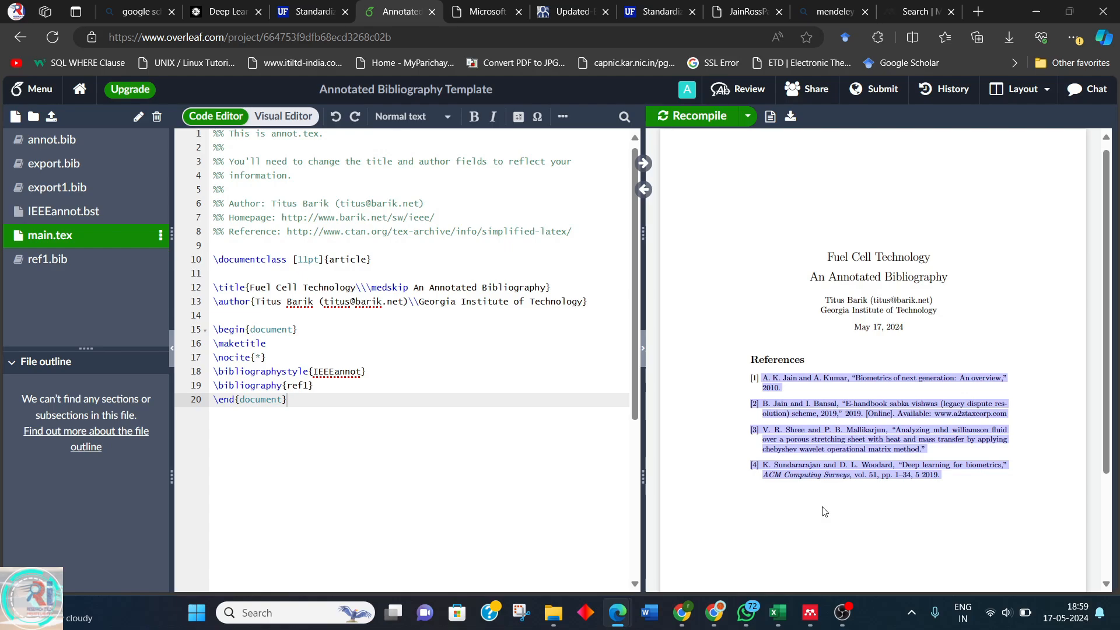
click(873, 484)
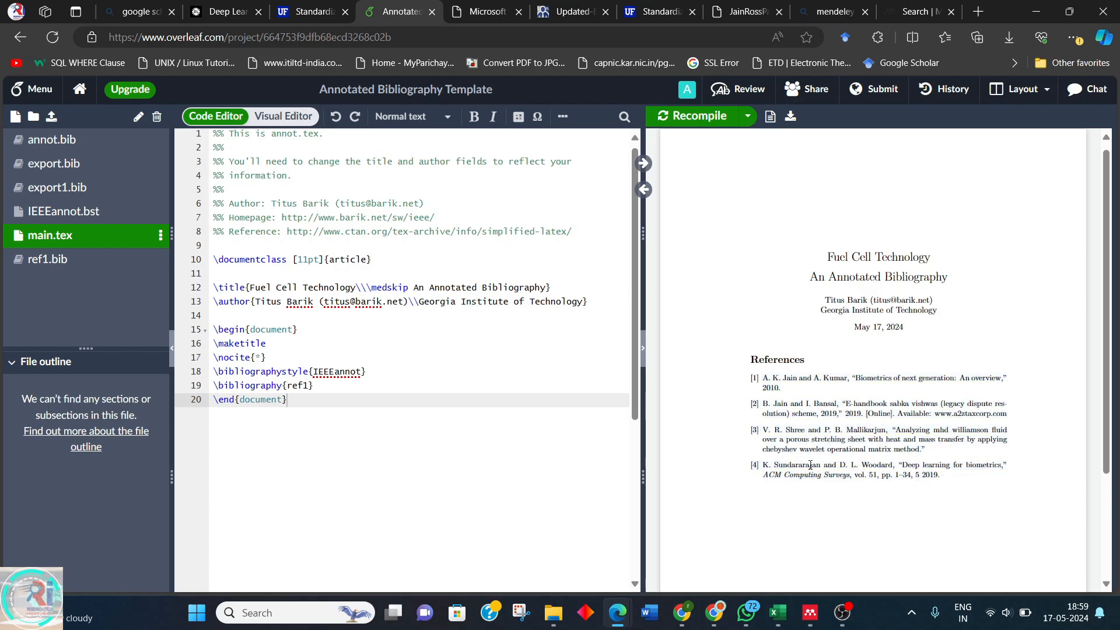
drag(759, 466, 954, 482)
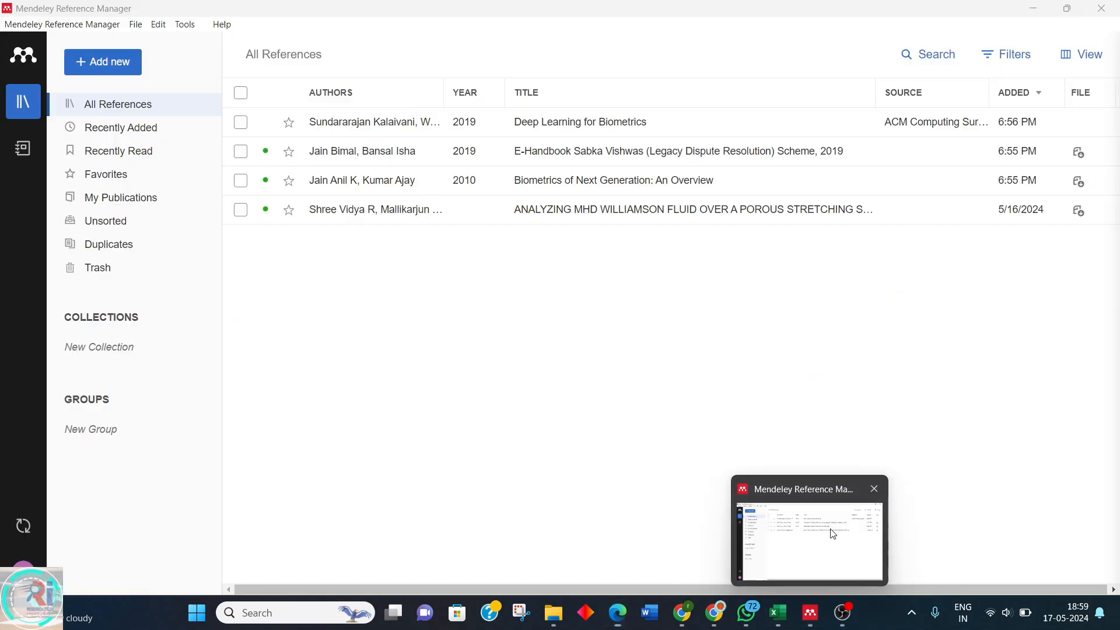
Switch to Mendeley Reference Manager and create a new group named Objective1.
click(826, 534)
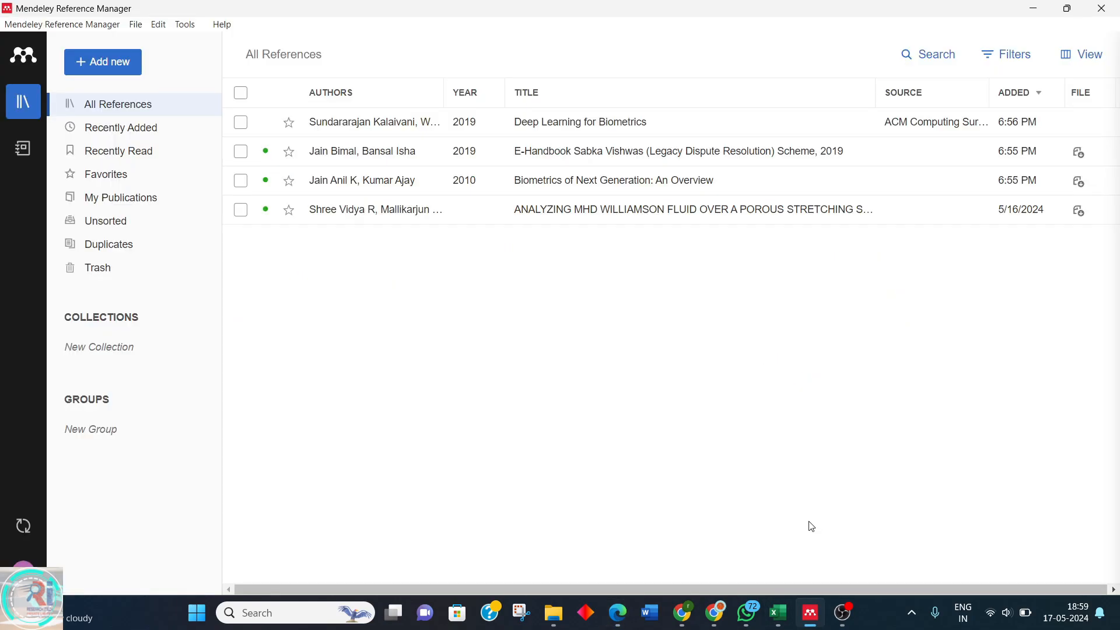
click(117, 348)
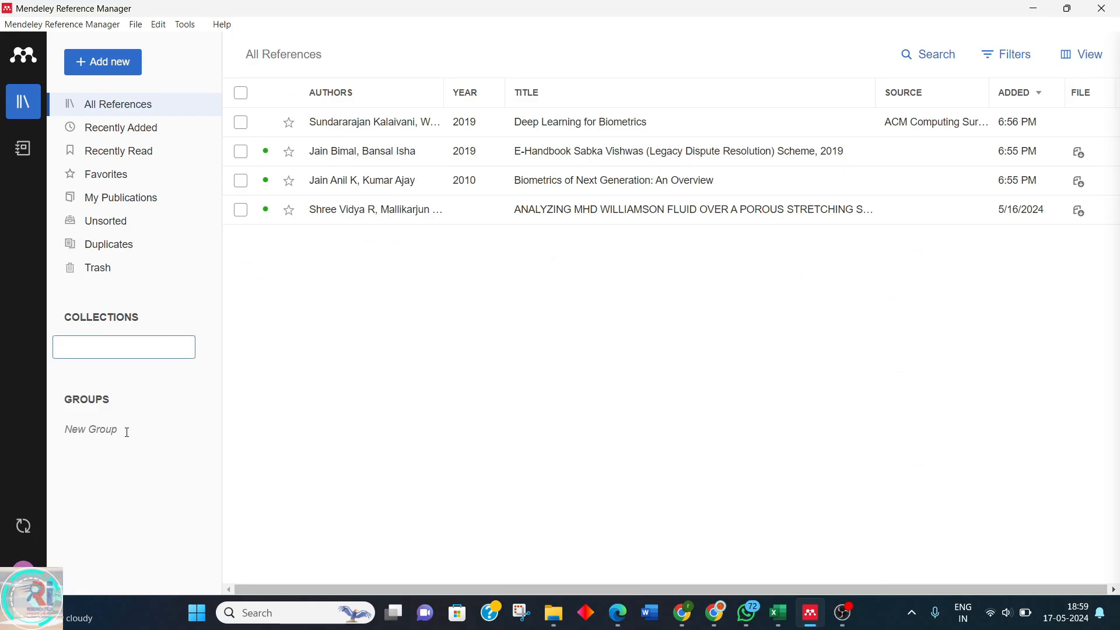
click(96, 430)
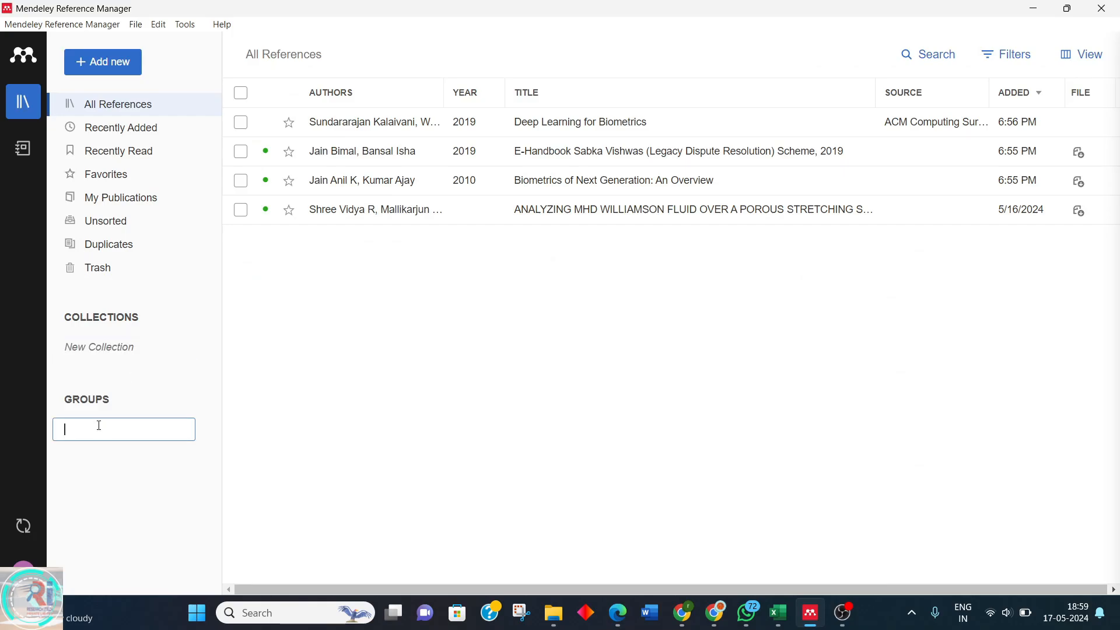
text(Objective1)
key(Return)
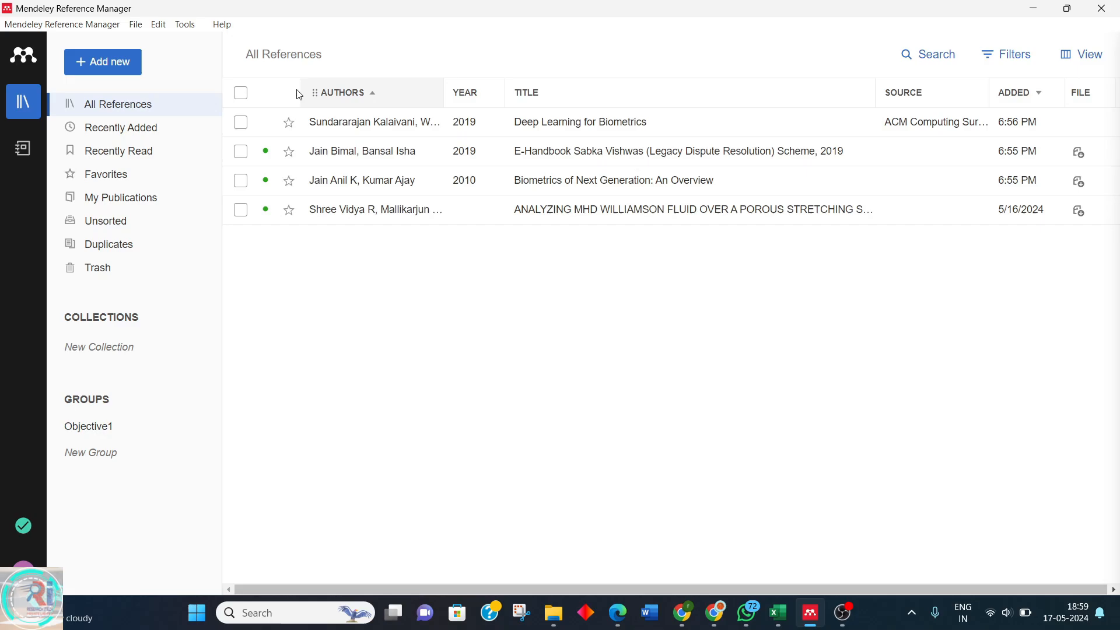
Add the "Deep Learning for Biometrics" reference to the Objective1 group.
click(147, 348)
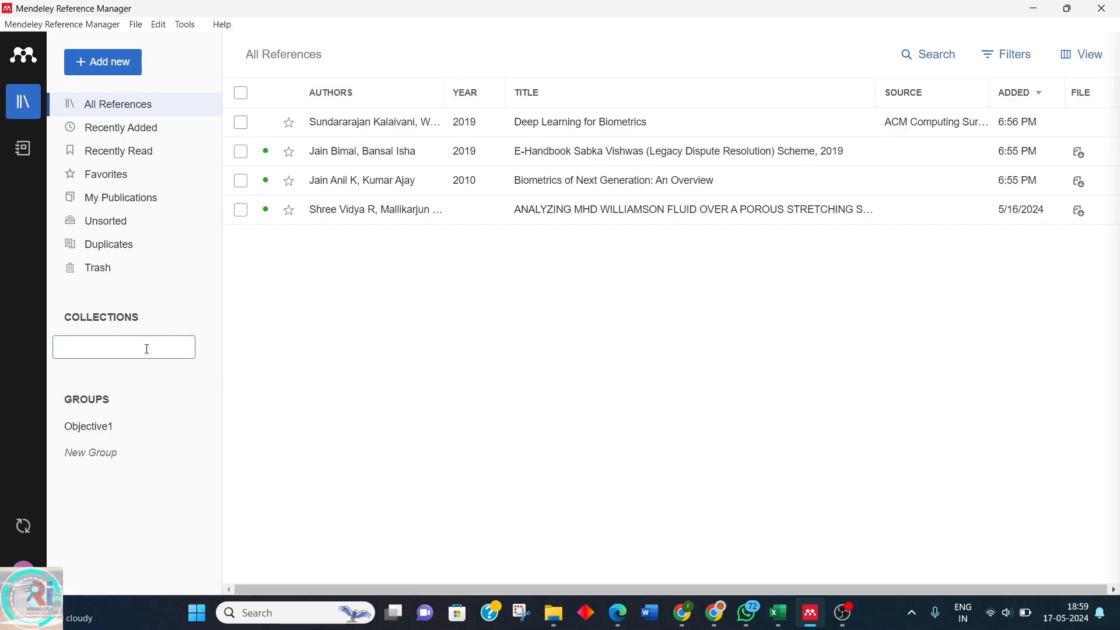
click(241, 123)
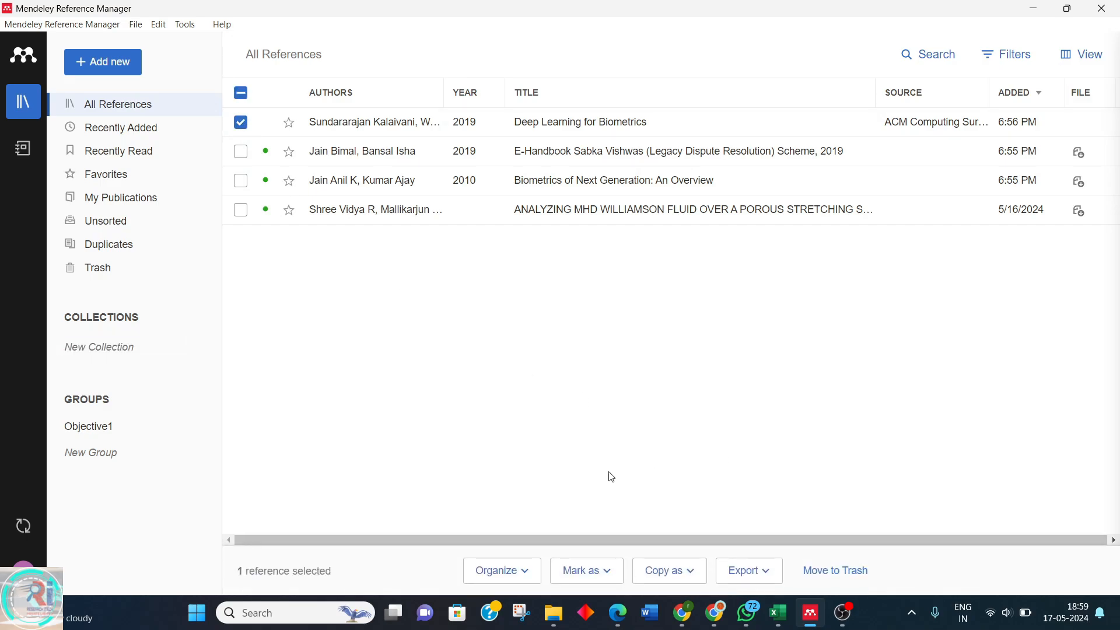
click(526, 578)
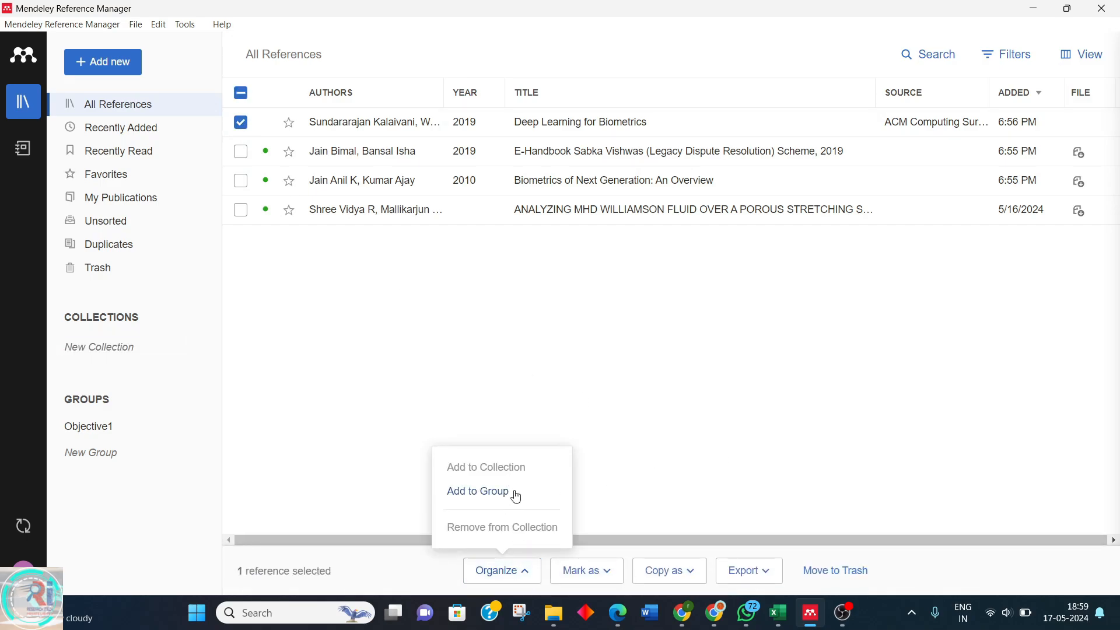
click(478, 492)
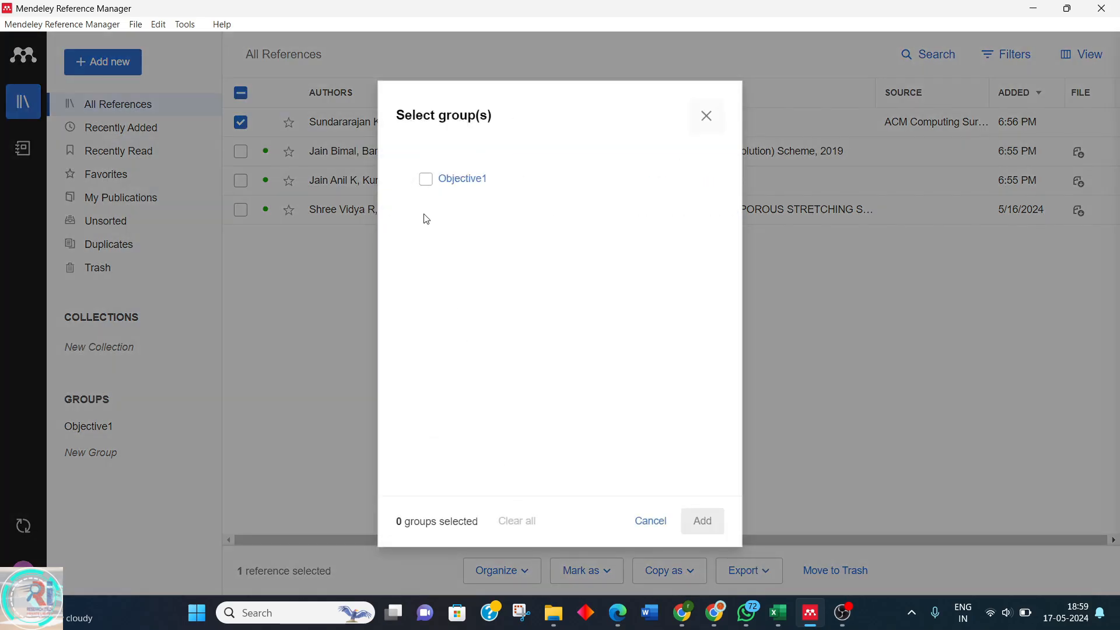
click(428, 186)
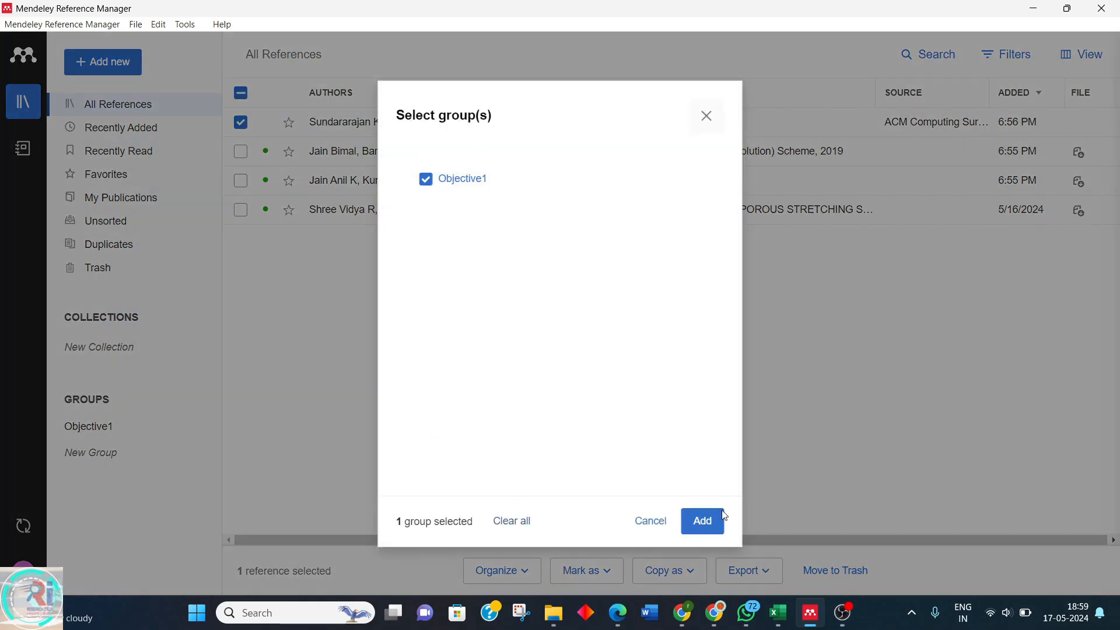
click(715, 525)
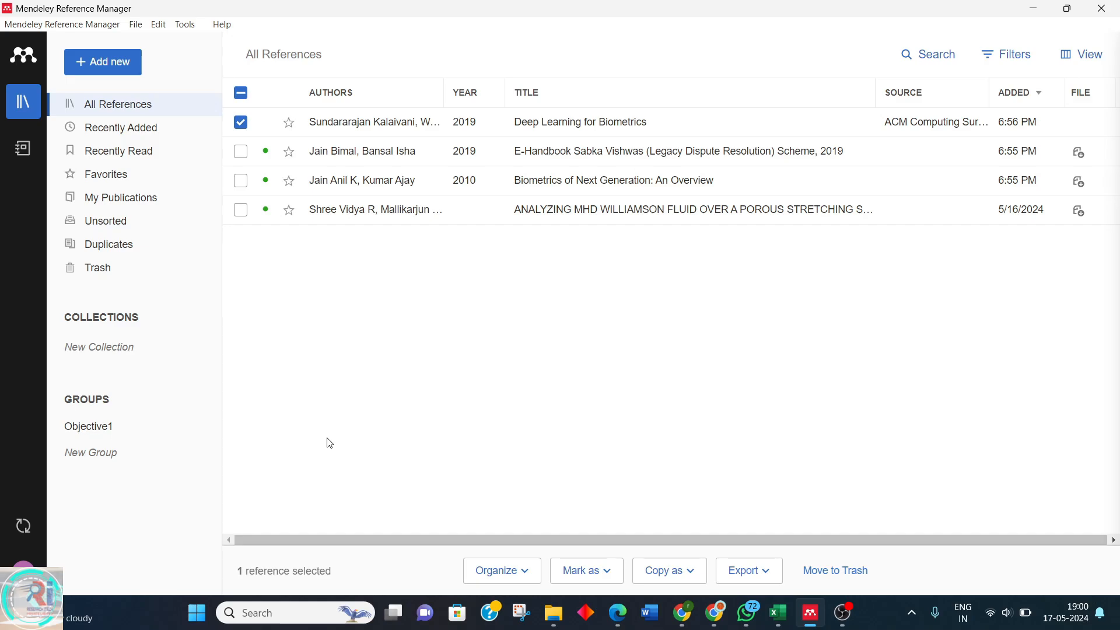
click(136, 26)
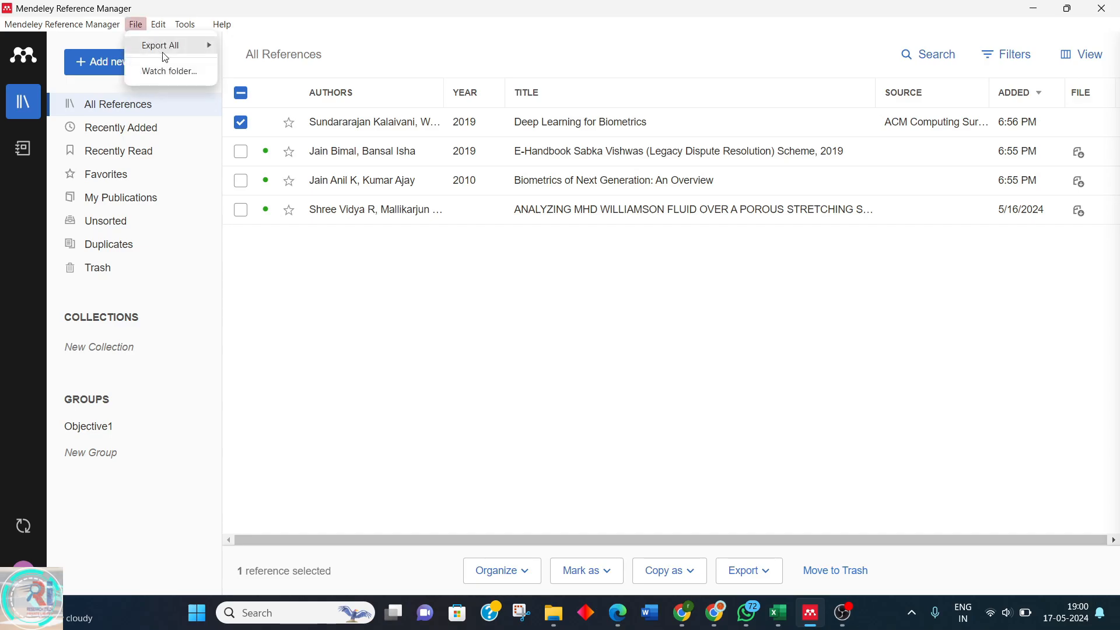
mouse_move(166, 56)
click(629, 394)
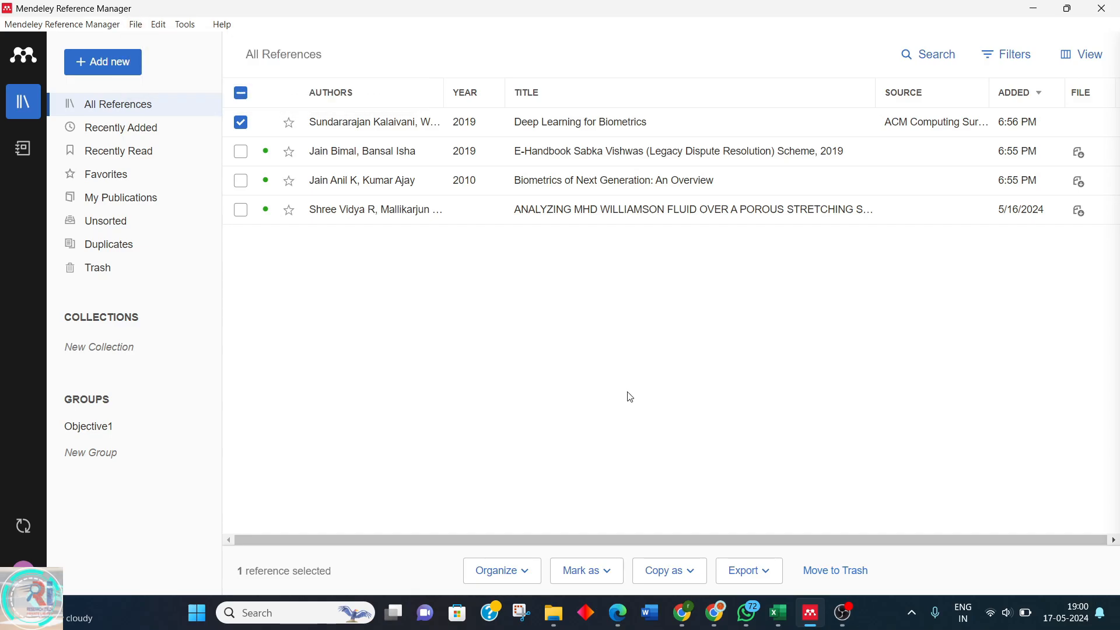